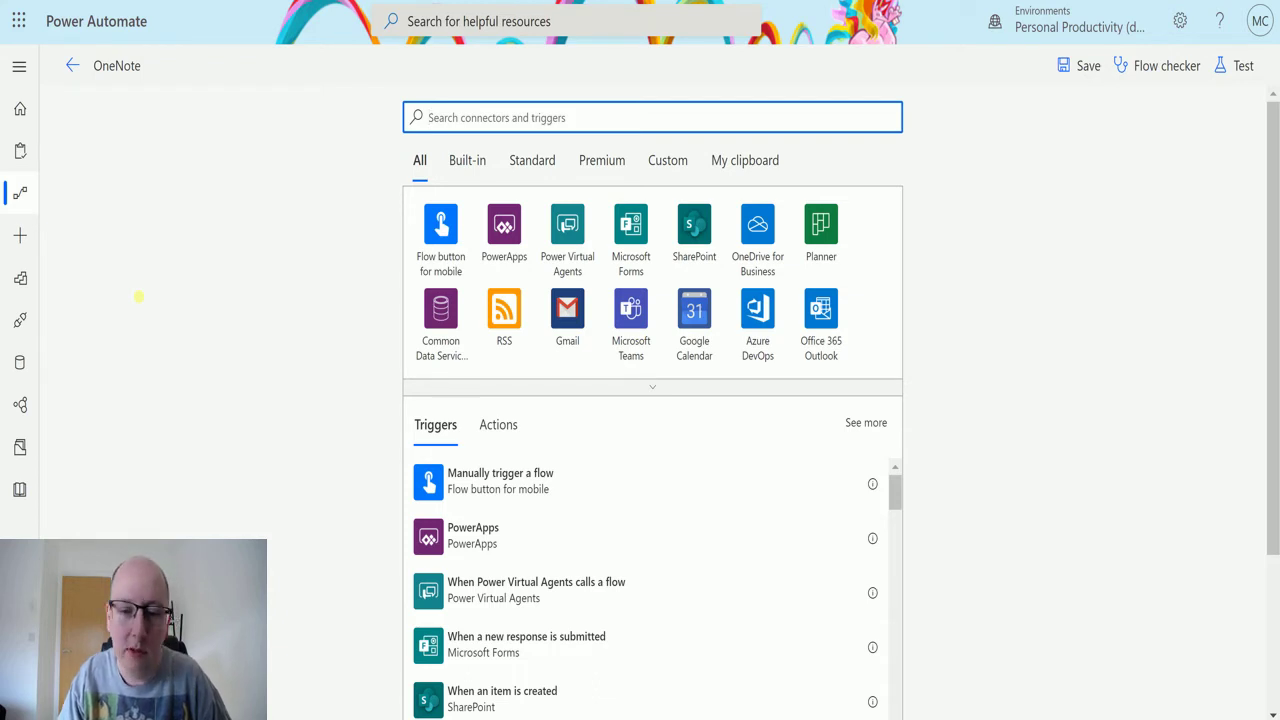
- Add the OneNote (Business) trigger 'When a new page is created in a section'
{"action": "type", "text": "onenote"}
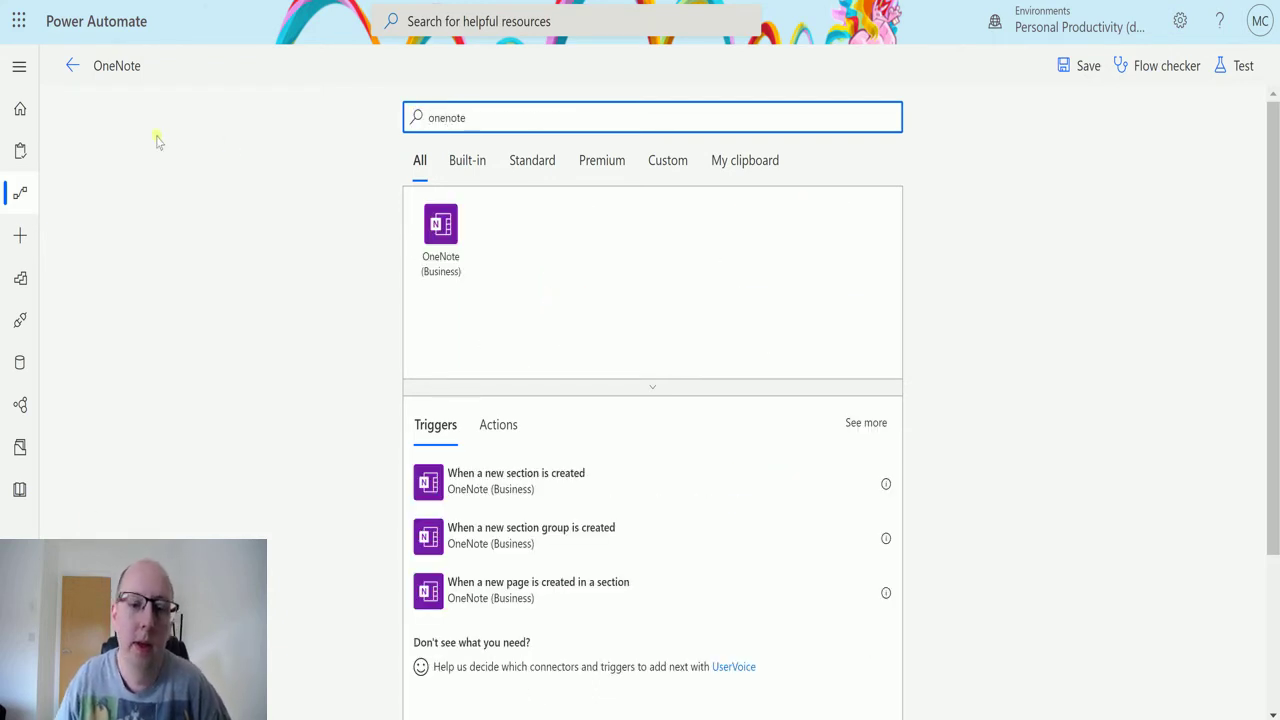
{"action": "left_click", "coordinate": [440, 230]}
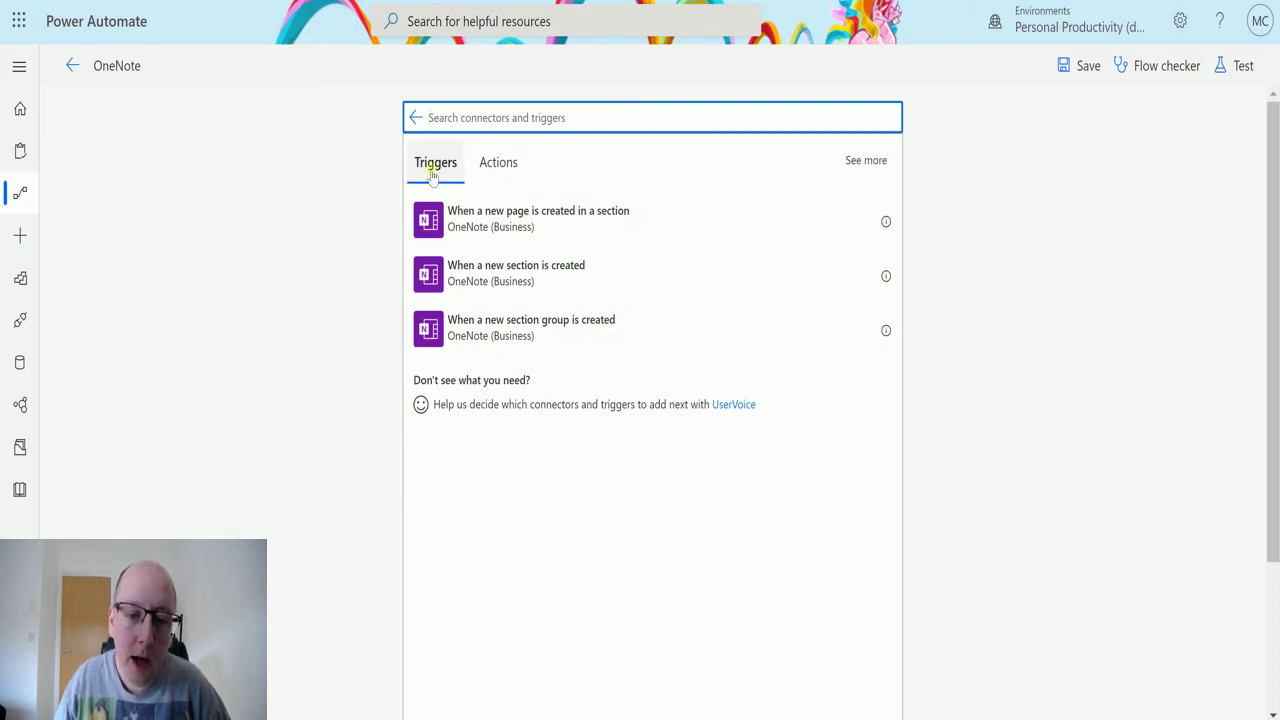
{"action": "left_click", "coordinate": [490, 212]}
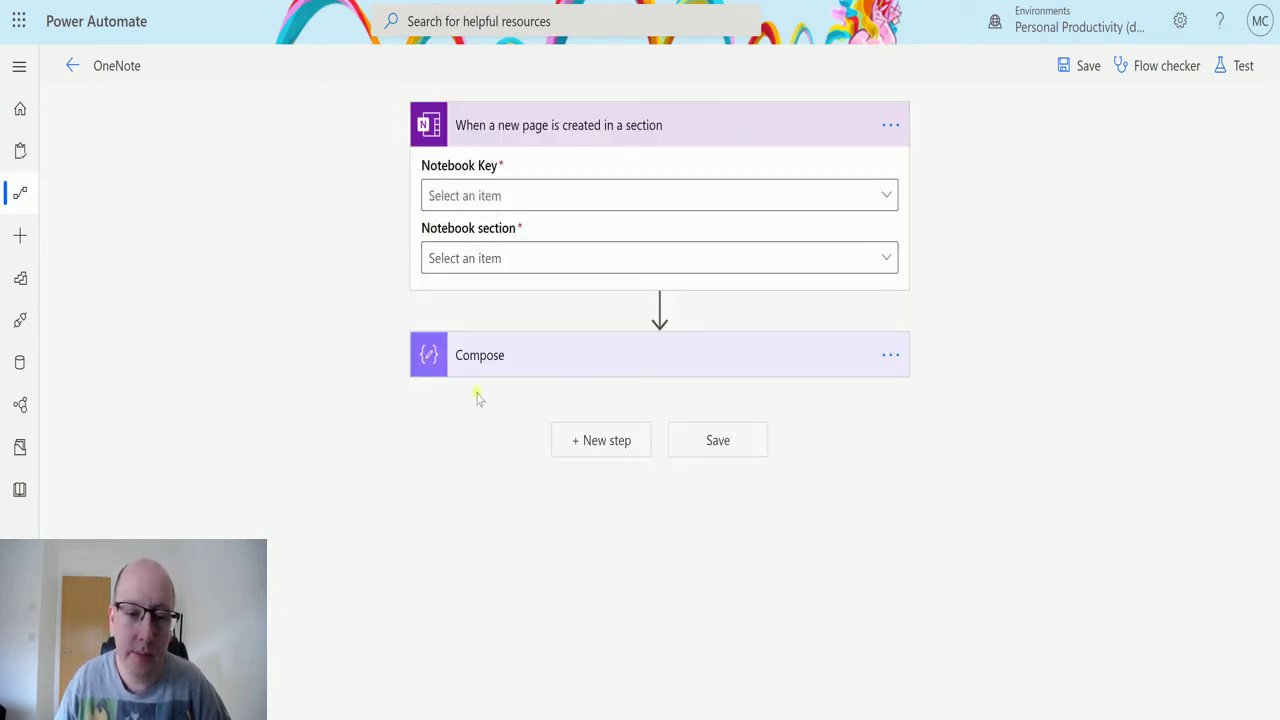
- Open Compose's Delete option, then close the confirmation so the Compose step stays
{"action": "left_click", "coordinate": [890, 355]}
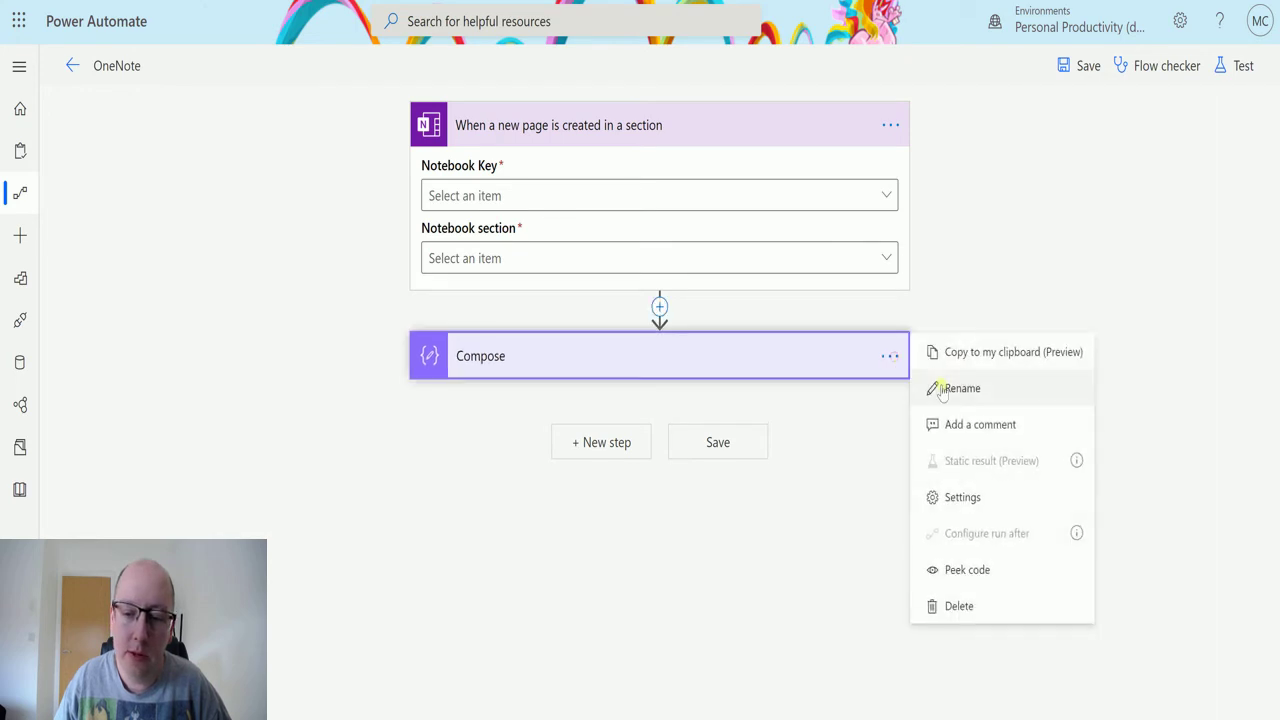
{"action": "left_click", "coordinate": [958, 606]}
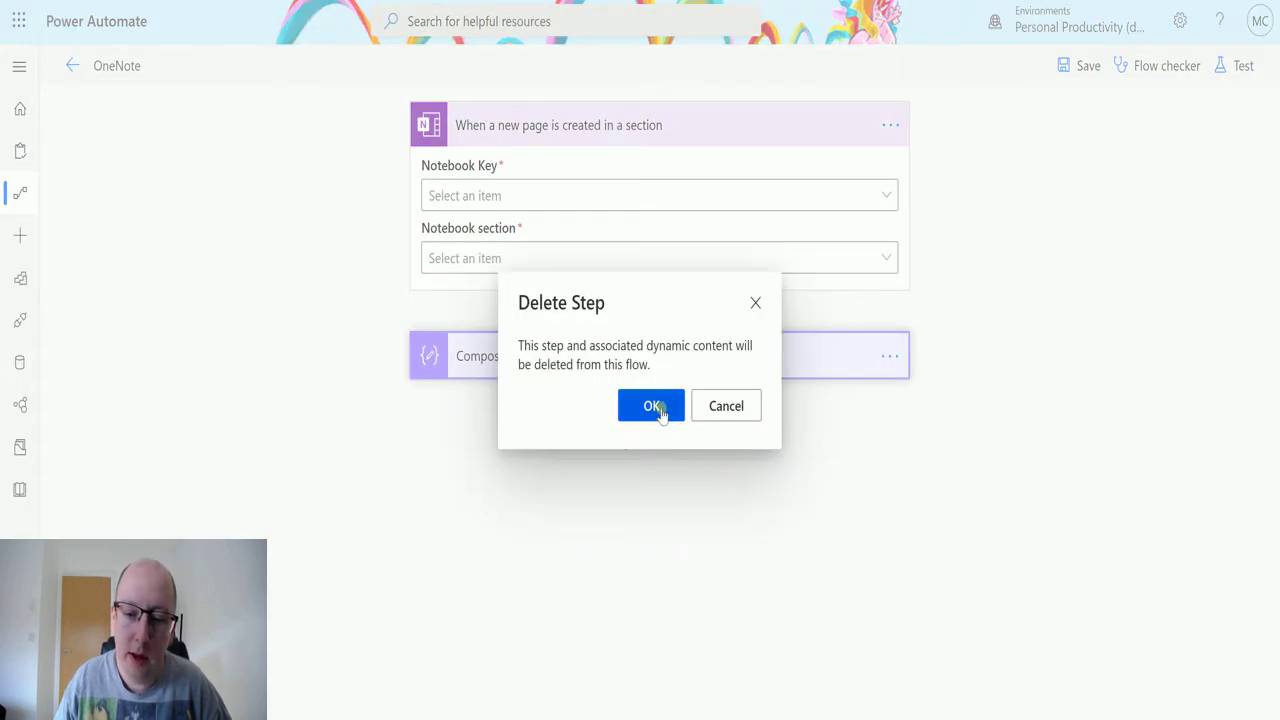
{"action": "left_click", "coordinate": [655, 407]}
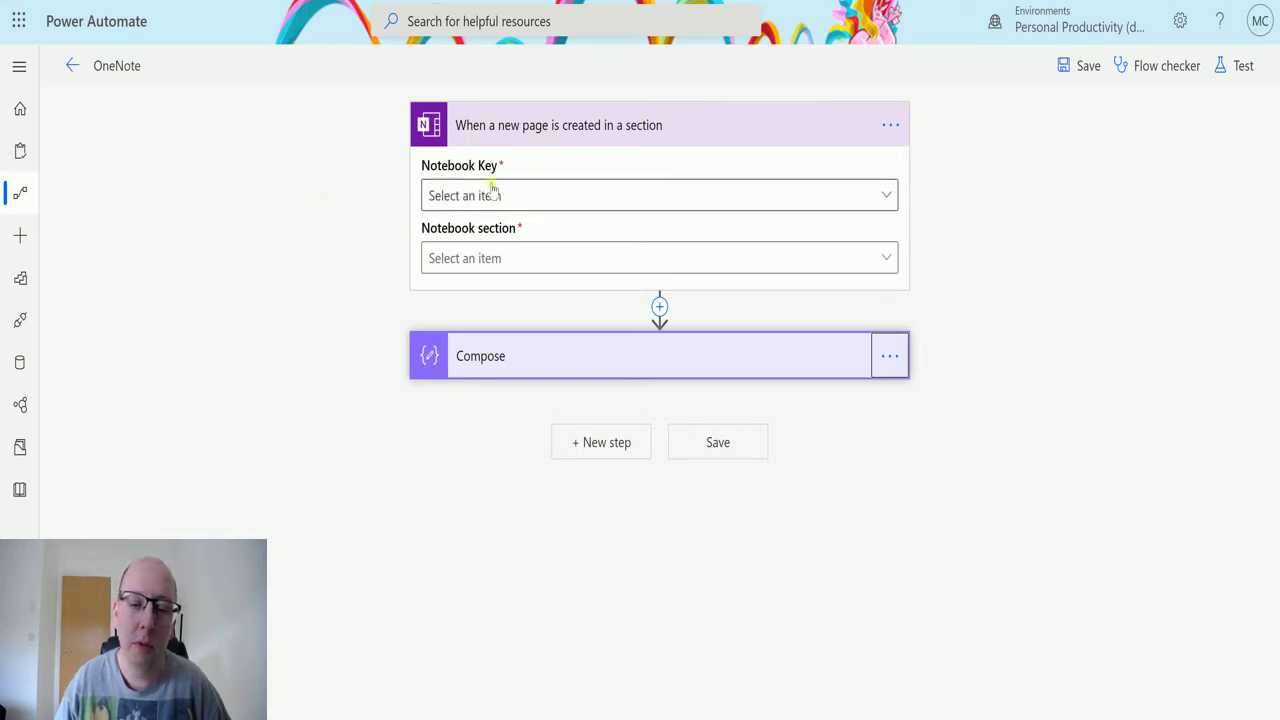
- Point the trigger at MCJ Notebook, Section 2, then expand Compose and click into its Inputs
{"action": "left_click", "coordinate": [531, 192]}
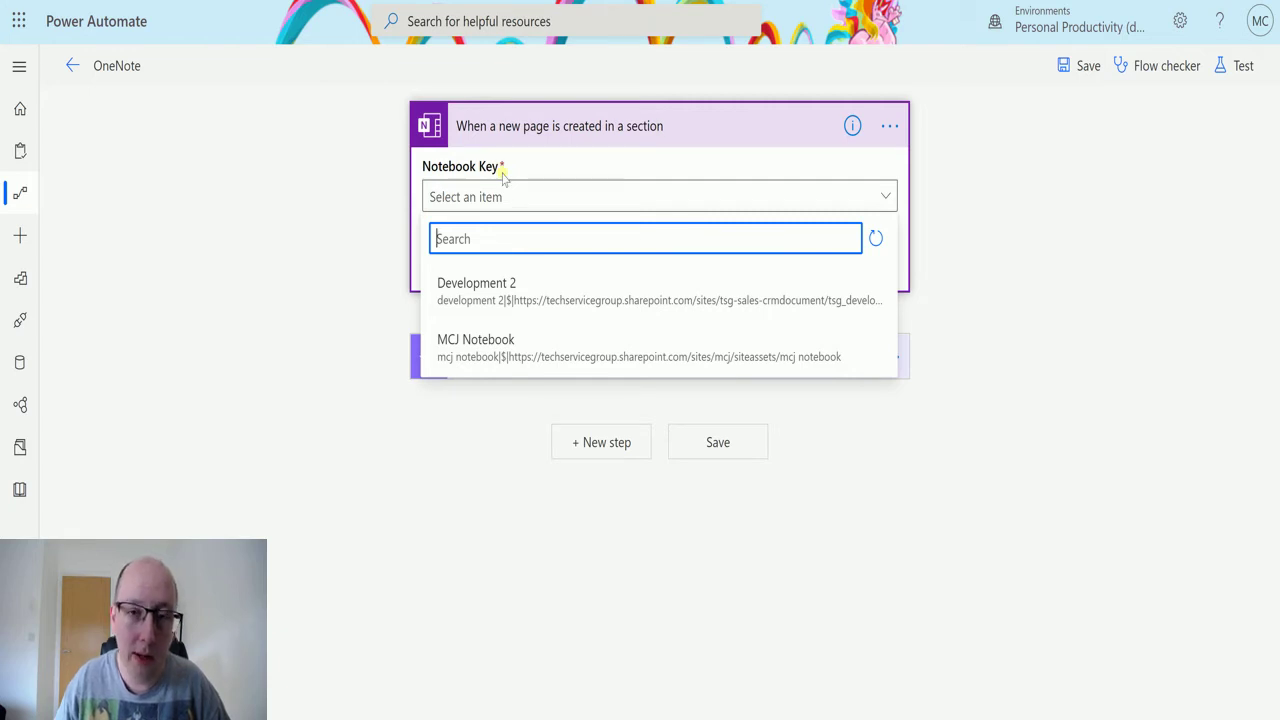
{"action": "left_click", "coordinate": [520, 360]}
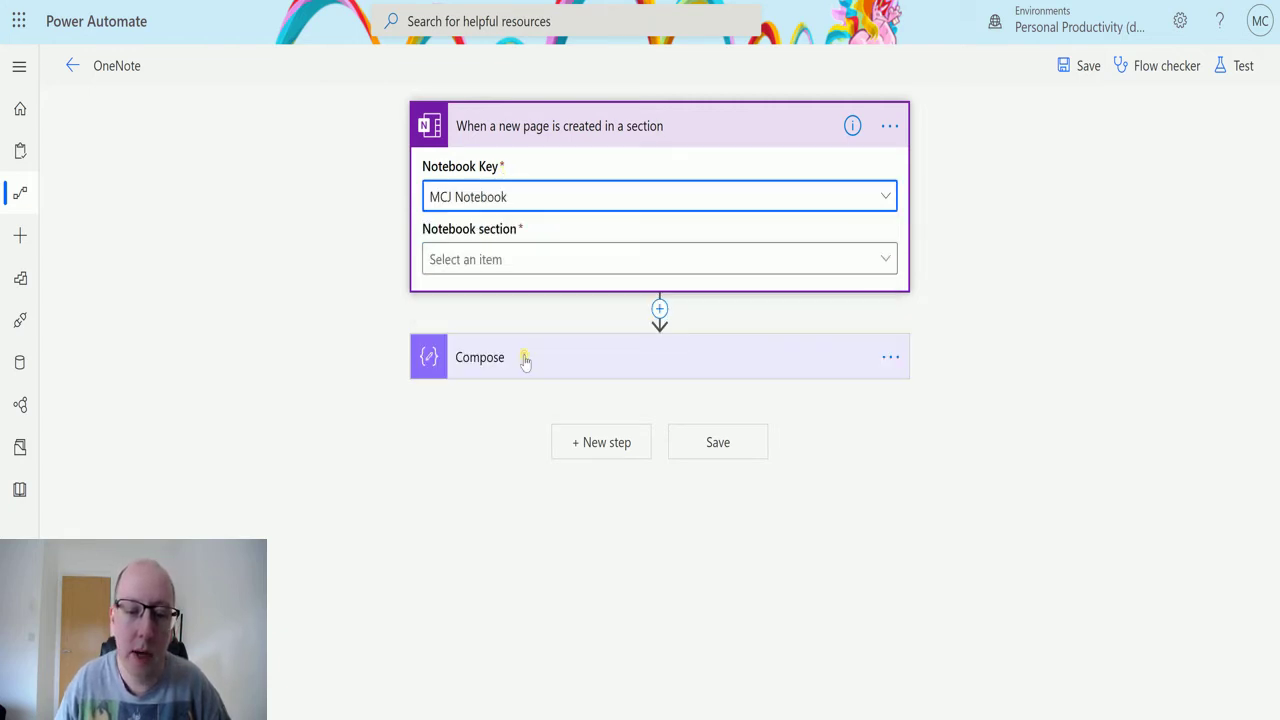
{"action": "left_click", "coordinate": [479, 262]}
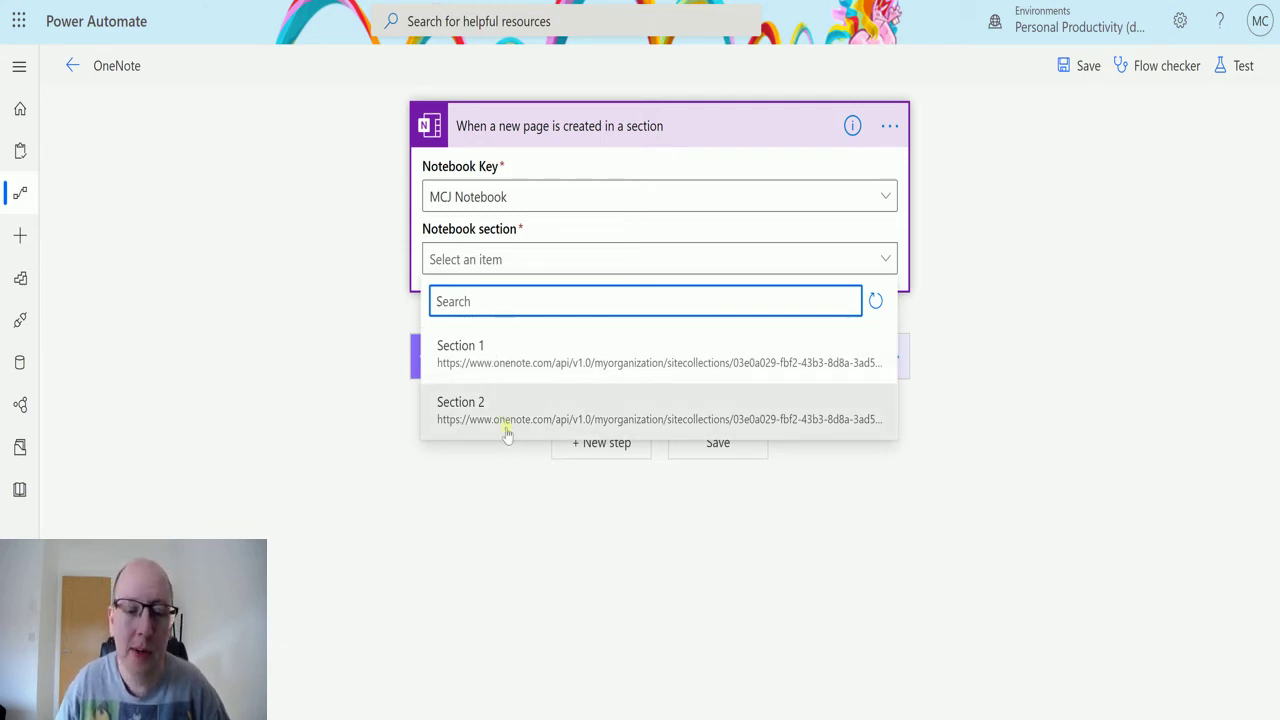
{"action": "left_click", "coordinate": [486, 417]}
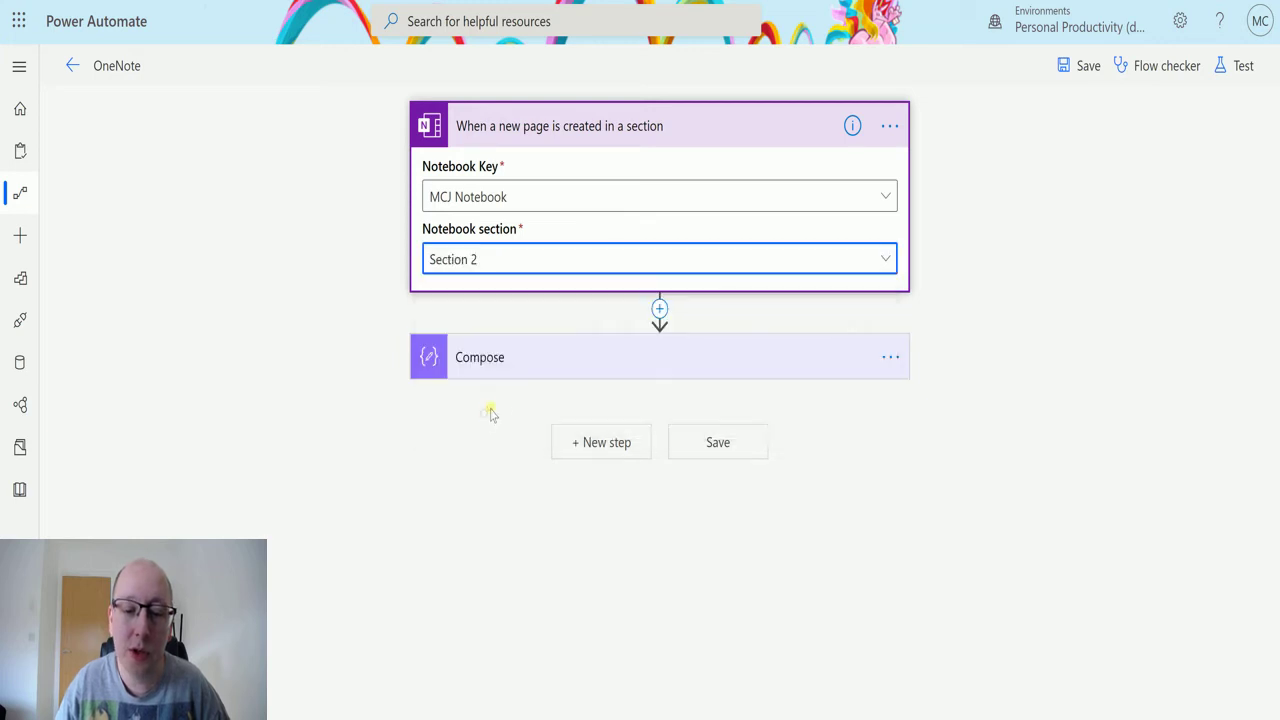
{"action": "left_click", "coordinate": [528, 368]}
{"action": "left_click", "coordinate": [513, 438]}
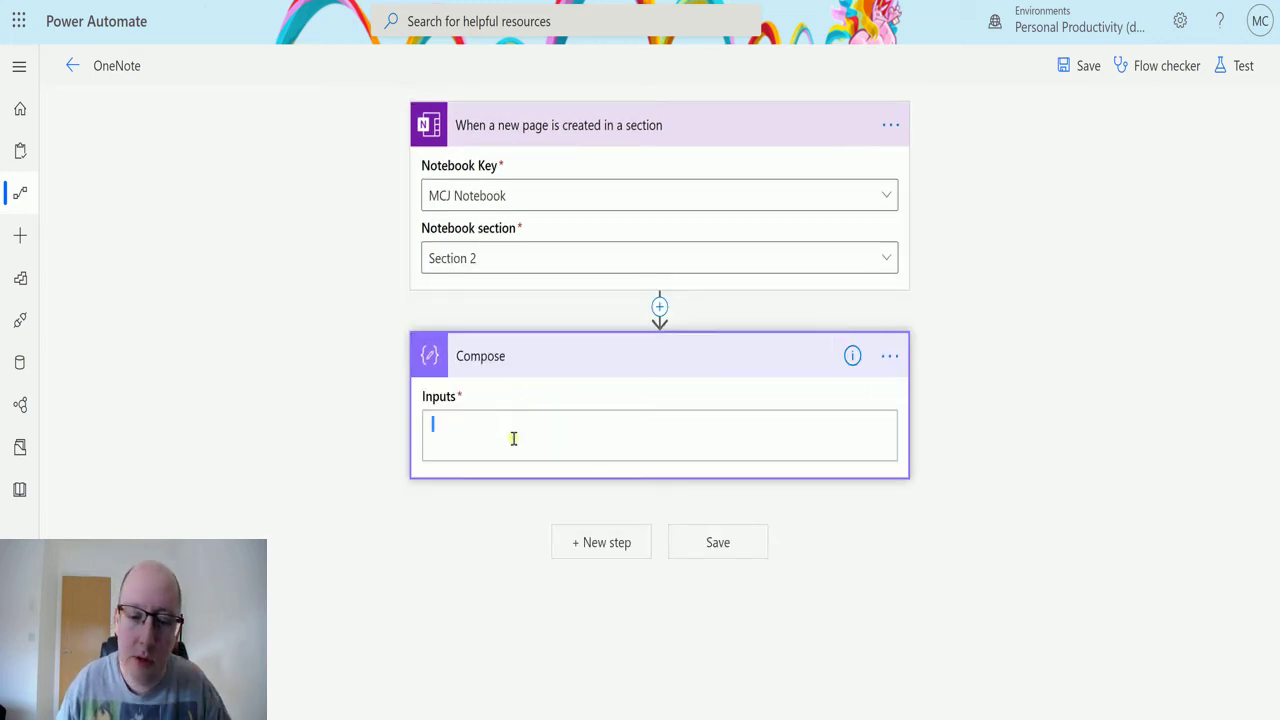
- Fill Compose Inputs with the trigger's OneNote web url and, on a new line, Created Date
{"action": "left_click", "coordinate": [571, 425]}
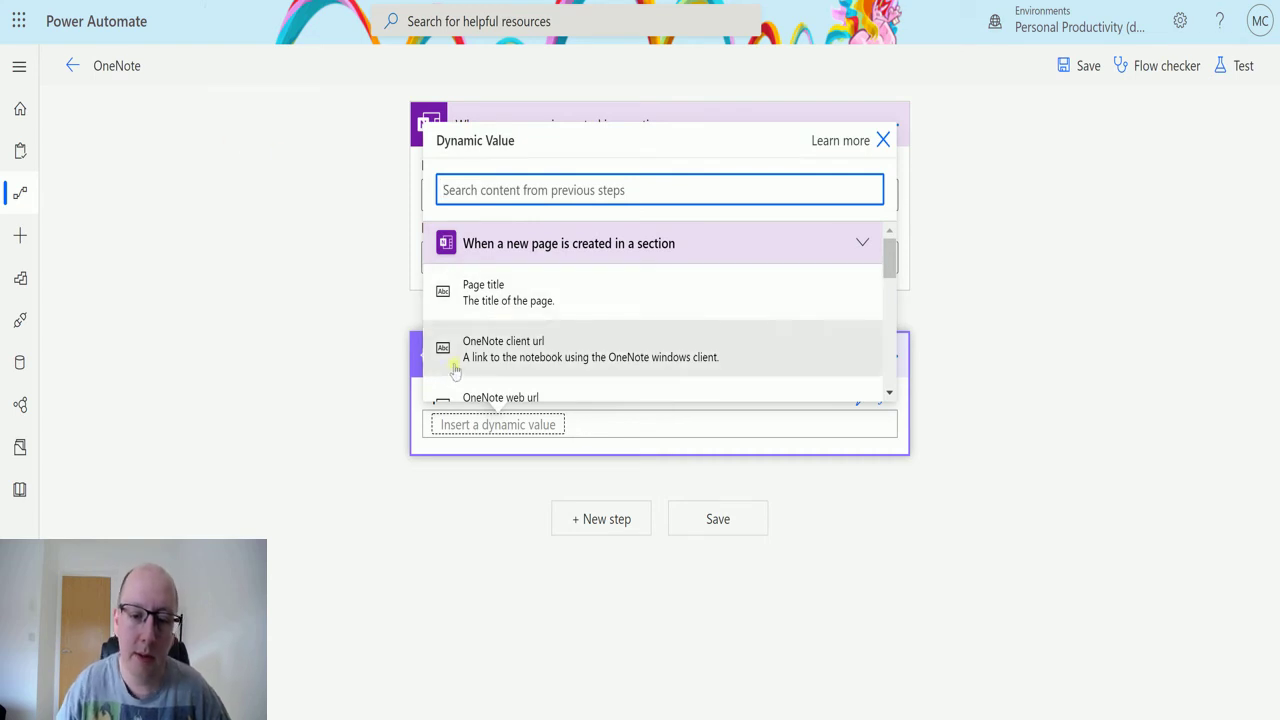
{"action": "scroll", "coordinate": [525, 298], "scroll_direction": "down", "scroll_amount": 1}
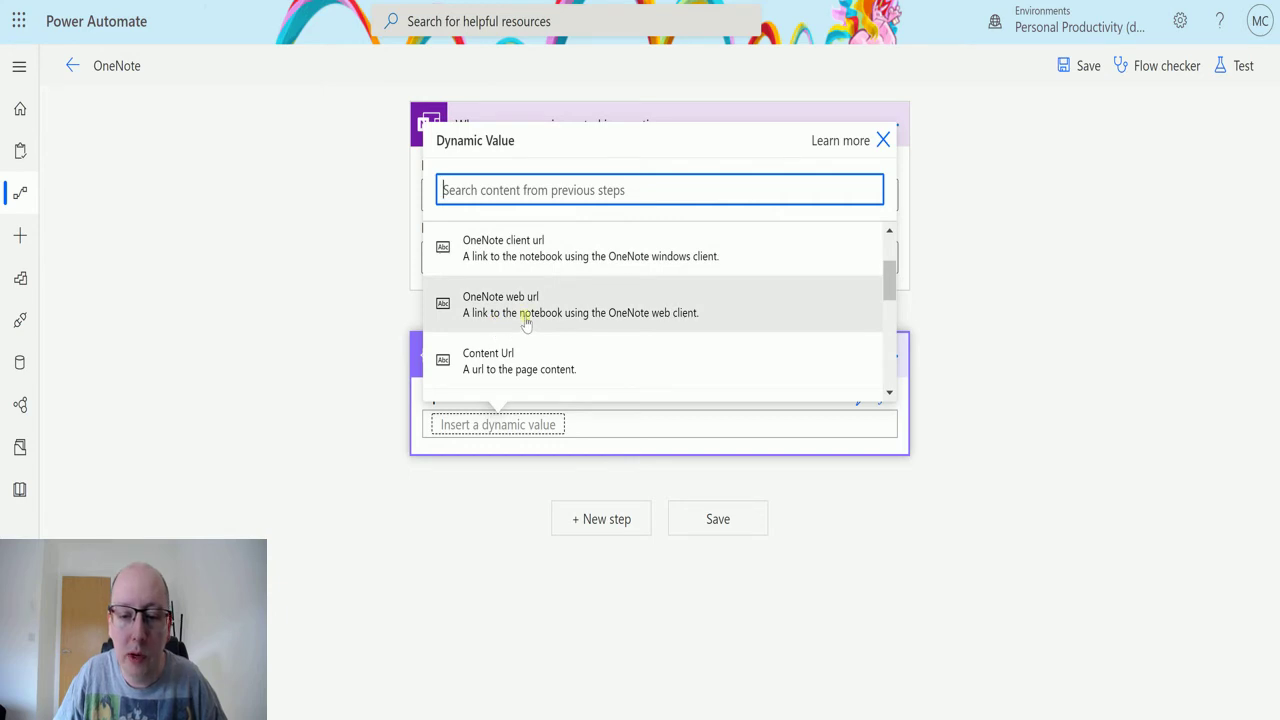
{"action": "scroll", "coordinate": [552, 280], "scroll_direction": "down", "scroll_amount": 1}
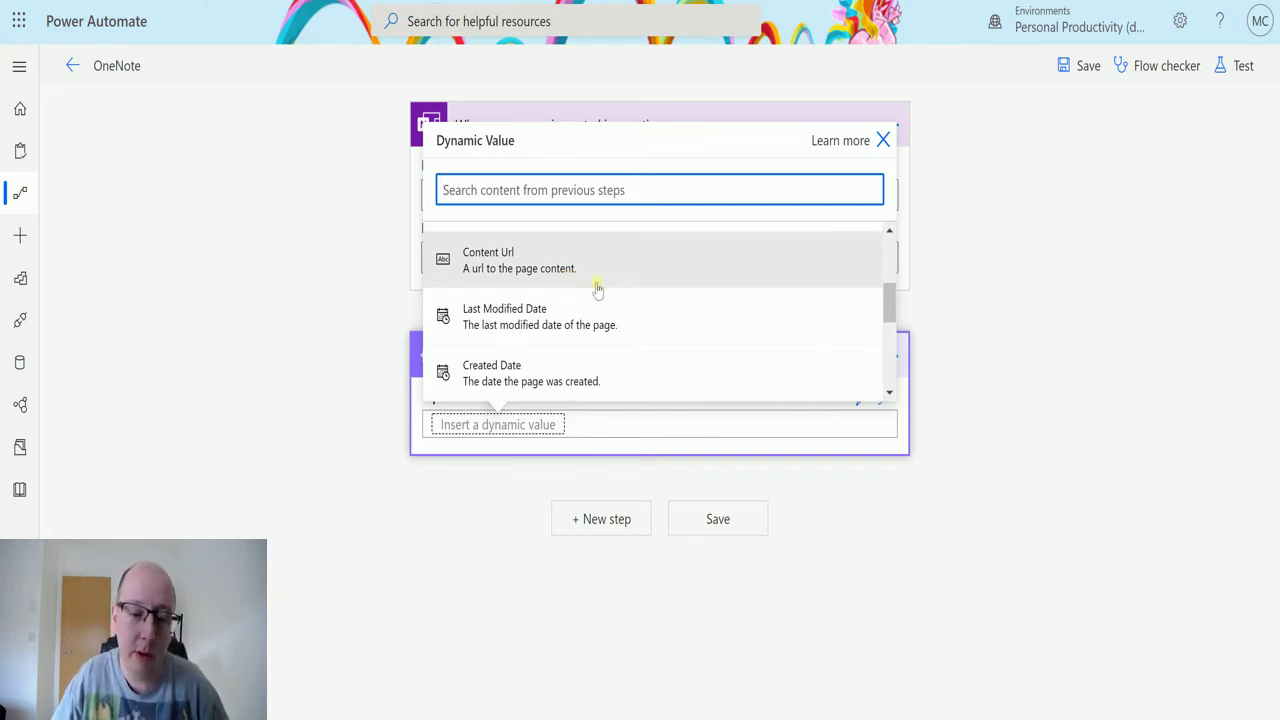
{"action": "scroll", "coordinate": [565, 280], "scroll_direction": "down", "scroll_amount": 5}
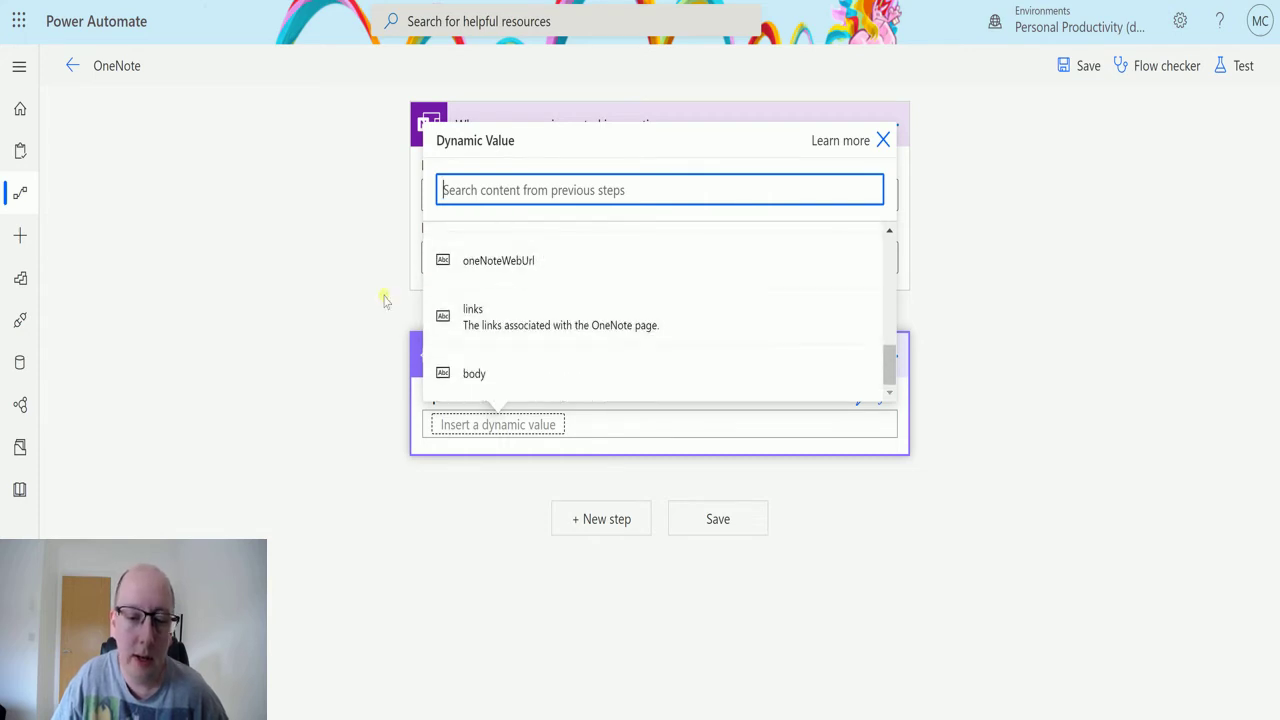
{"action": "scroll", "coordinate": [520, 357], "scroll_direction": "up", "scroll_amount": 4}
{"action": "scroll", "coordinate": [530, 345], "scroll_direction": "up", "scroll_amount": 3}
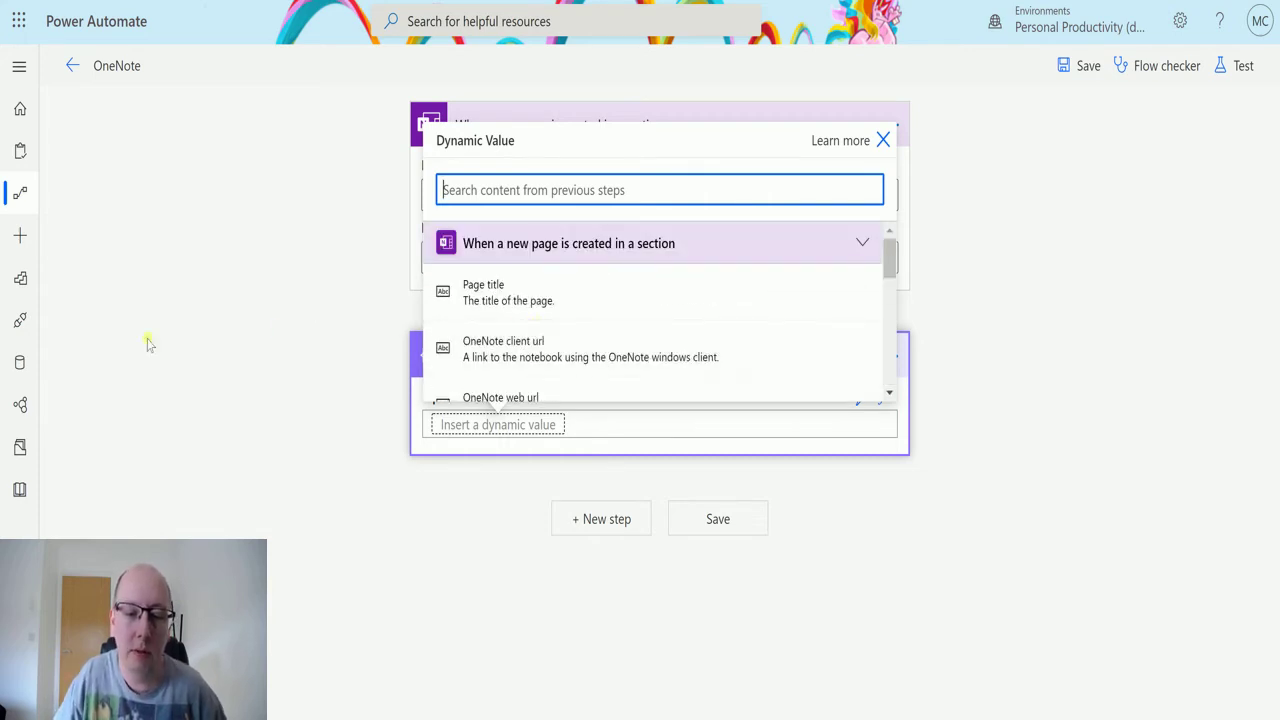
{"action": "scroll", "coordinate": [540, 328], "scroll_direction": "down", "scroll_amount": 1}
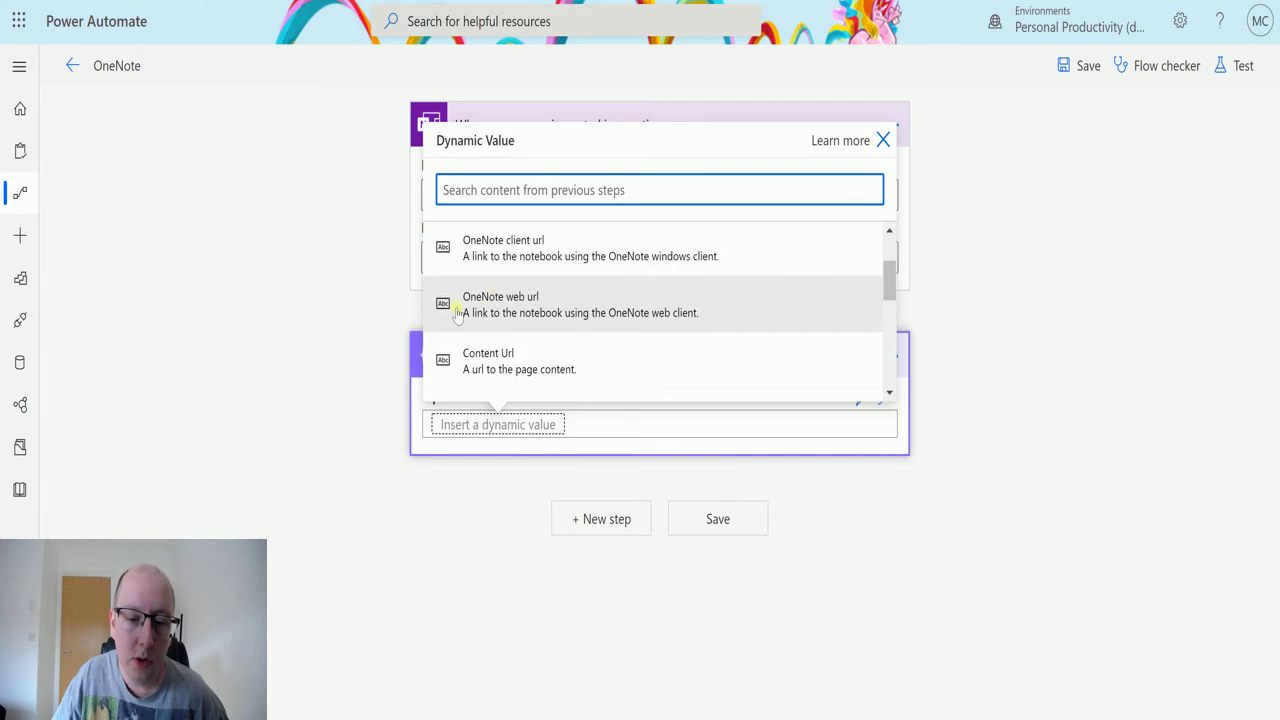
{"action": "left_click", "coordinate": [520, 297]}
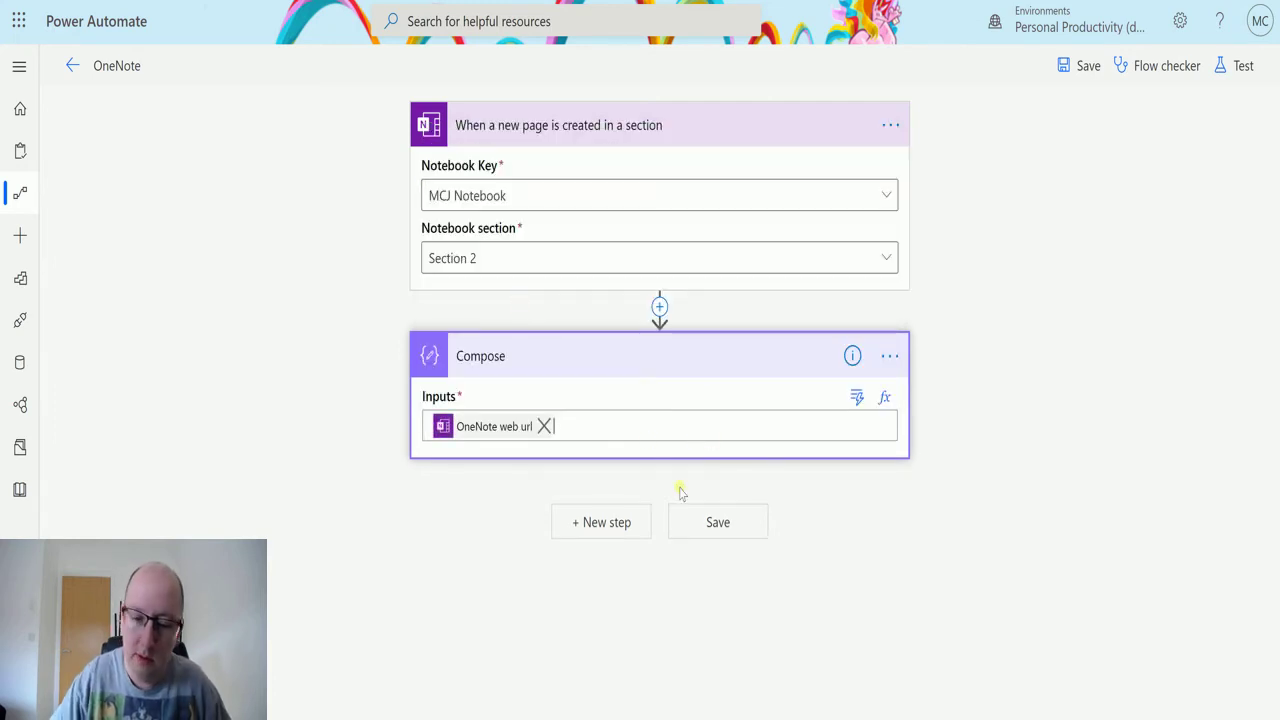
{"action": "key", "text": "Return"}
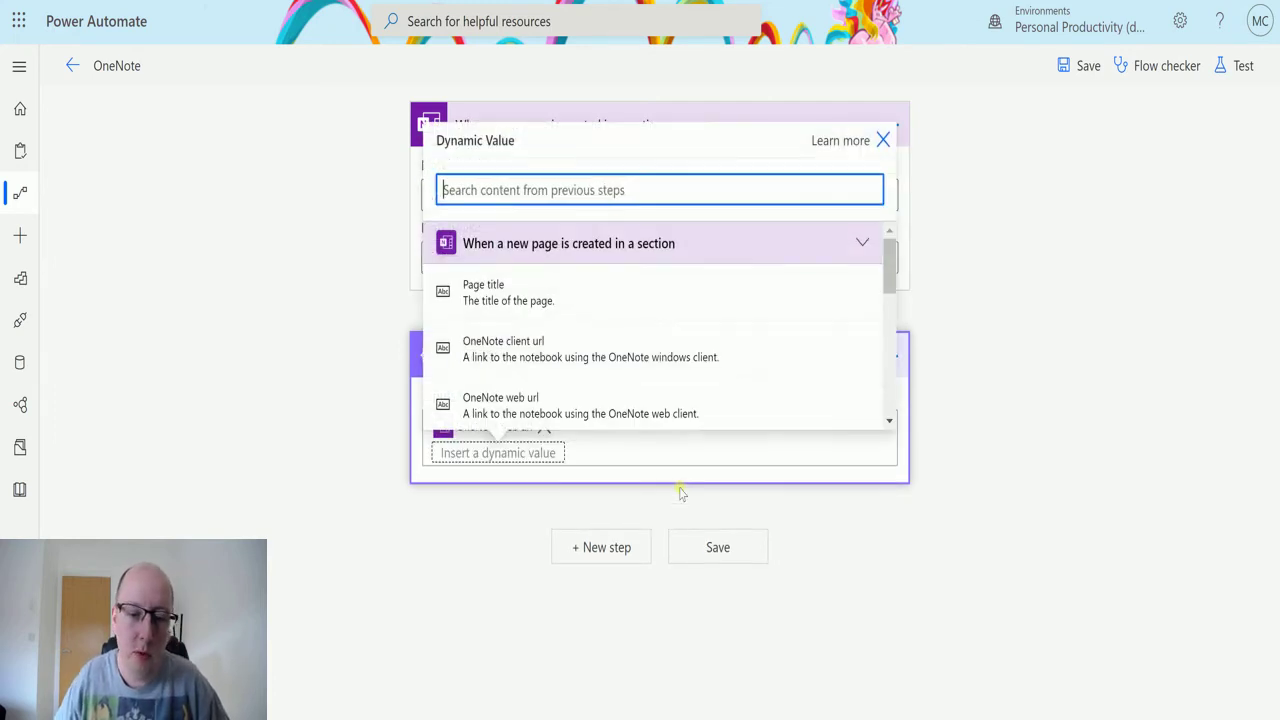
{"action": "scroll", "coordinate": [551, 290], "scroll_direction": "down", "scroll_amount": 1}
{"action": "scroll", "coordinate": [532, 383], "scroll_direction": "down", "scroll_amount": 1}
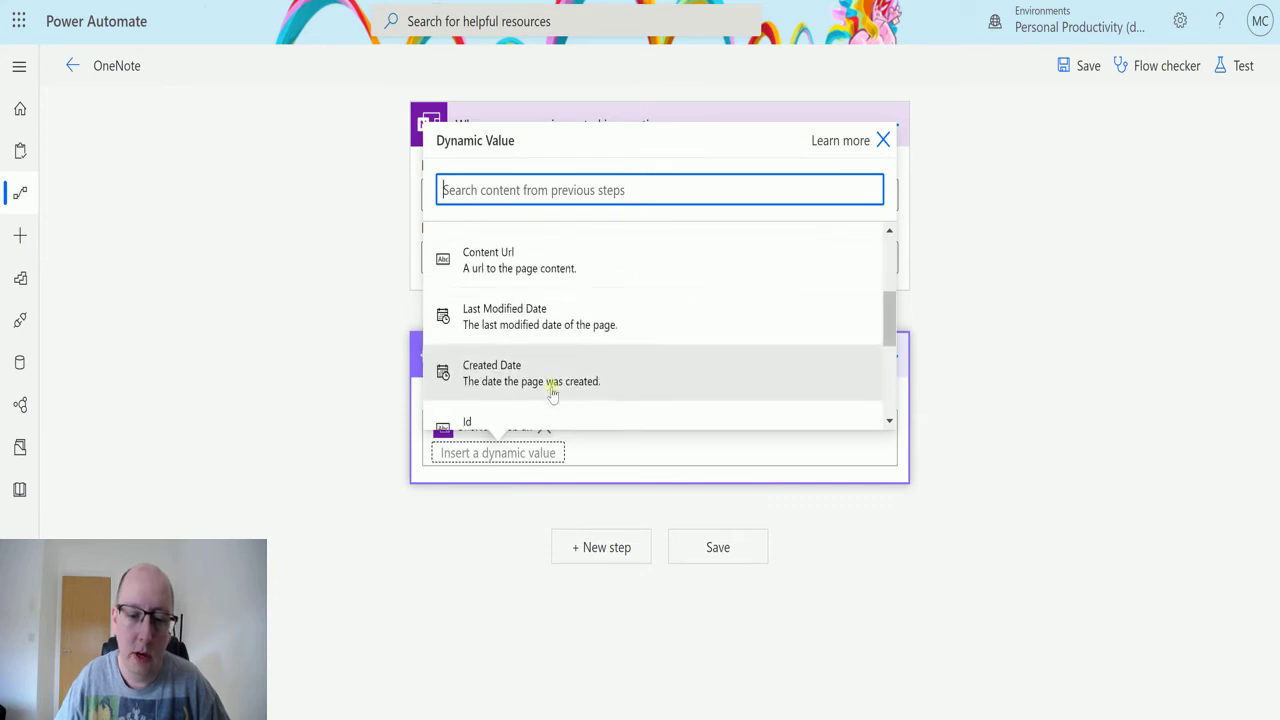
{"action": "left_click", "coordinate": [523, 378]}
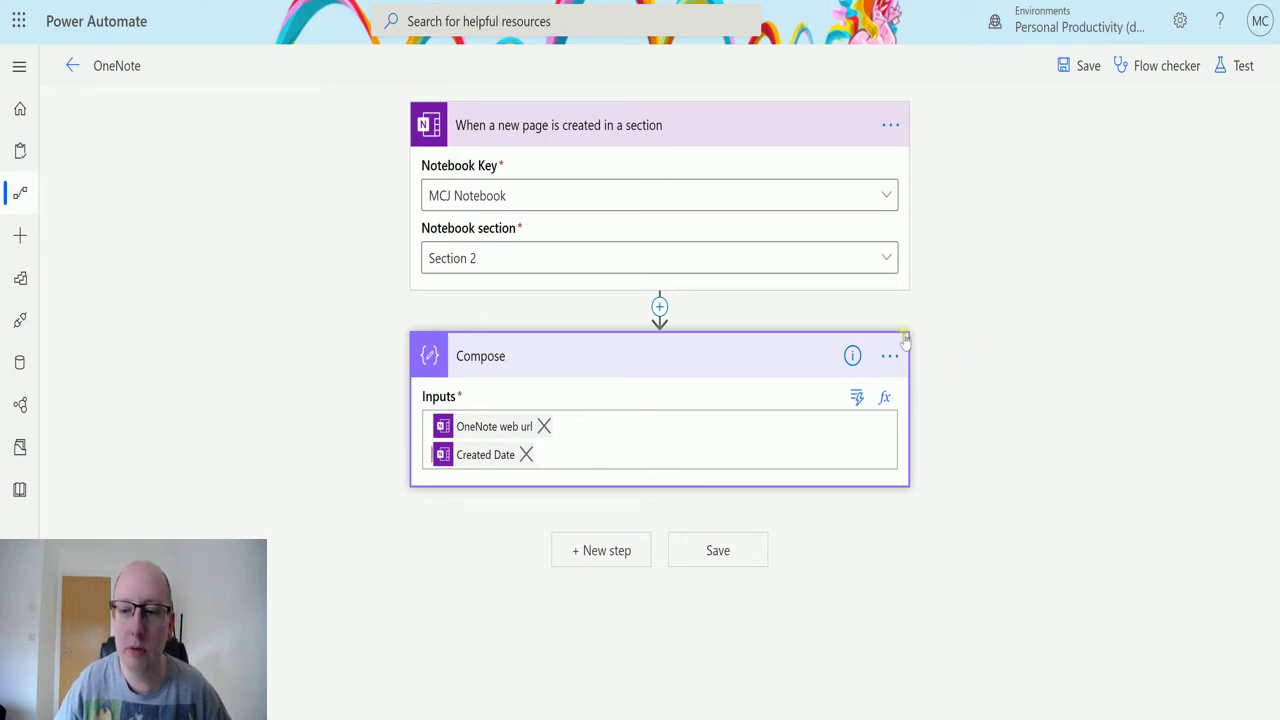
- Save the flow and start a test using 'I'll perform the trigger action'
{"action": "left_click", "coordinate": [1241, 65]}
{"action": "left_click", "coordinate": [1075, 113]}
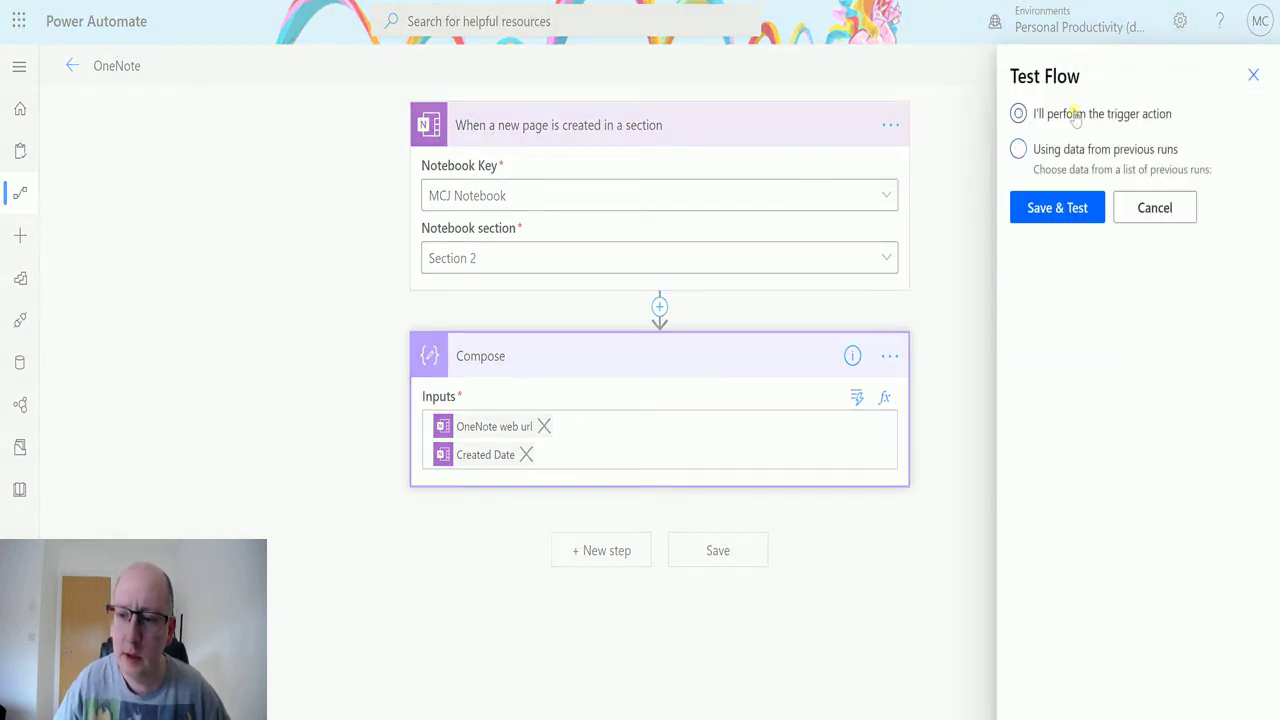
{"action": "left_click", "coordinate": [1058, 190]}
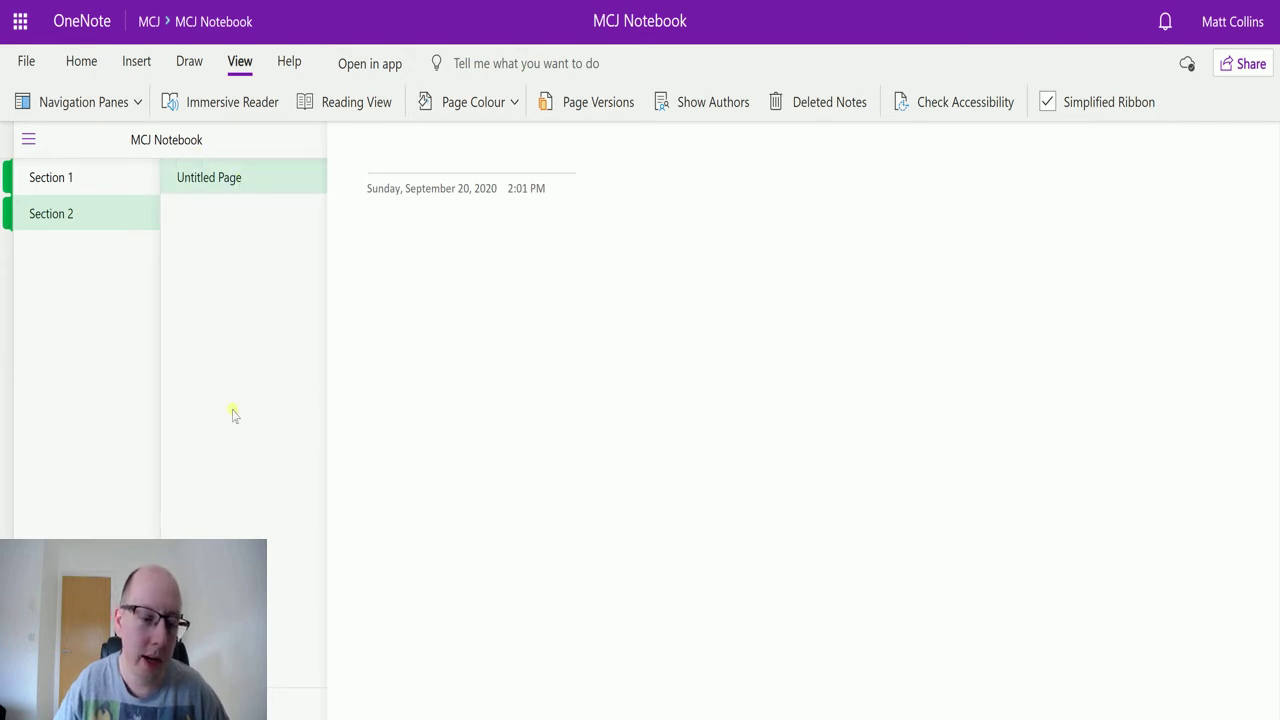
- Create 'Page 1' in Section 2 with 'Hello' in its body
{"action": "left_click", "coordinate": [200, 704]}
{"action": "type", "text": "Page 1"}
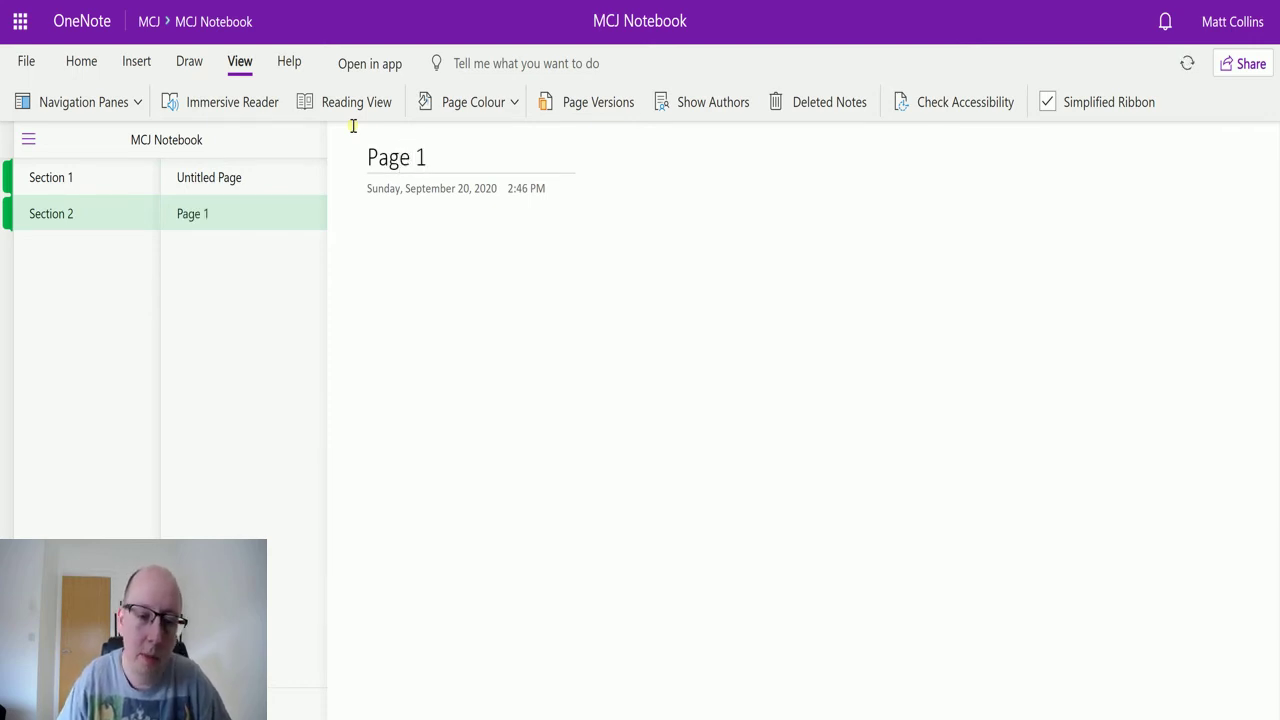
{"action": "left_click", "coordinate": [385, 237]}
{"action": "type", "text": "Hello"}
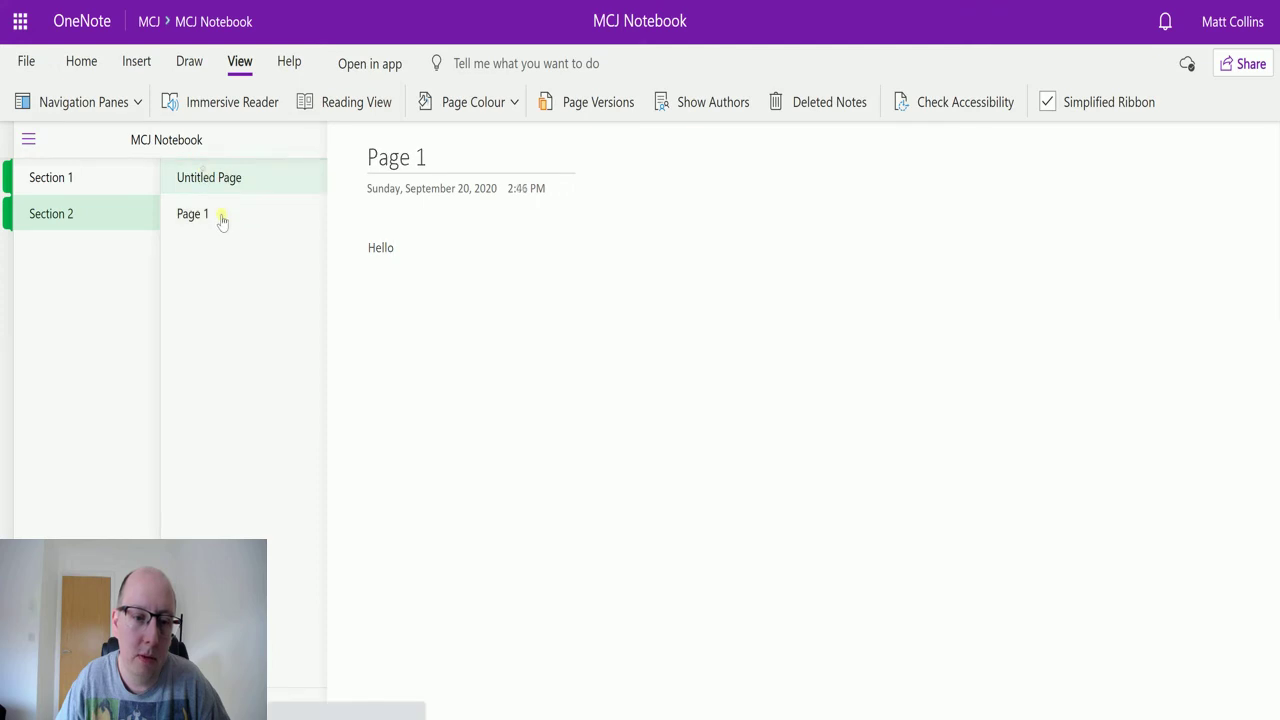
{"action": "left_click", "coordinate": [222, 218]}
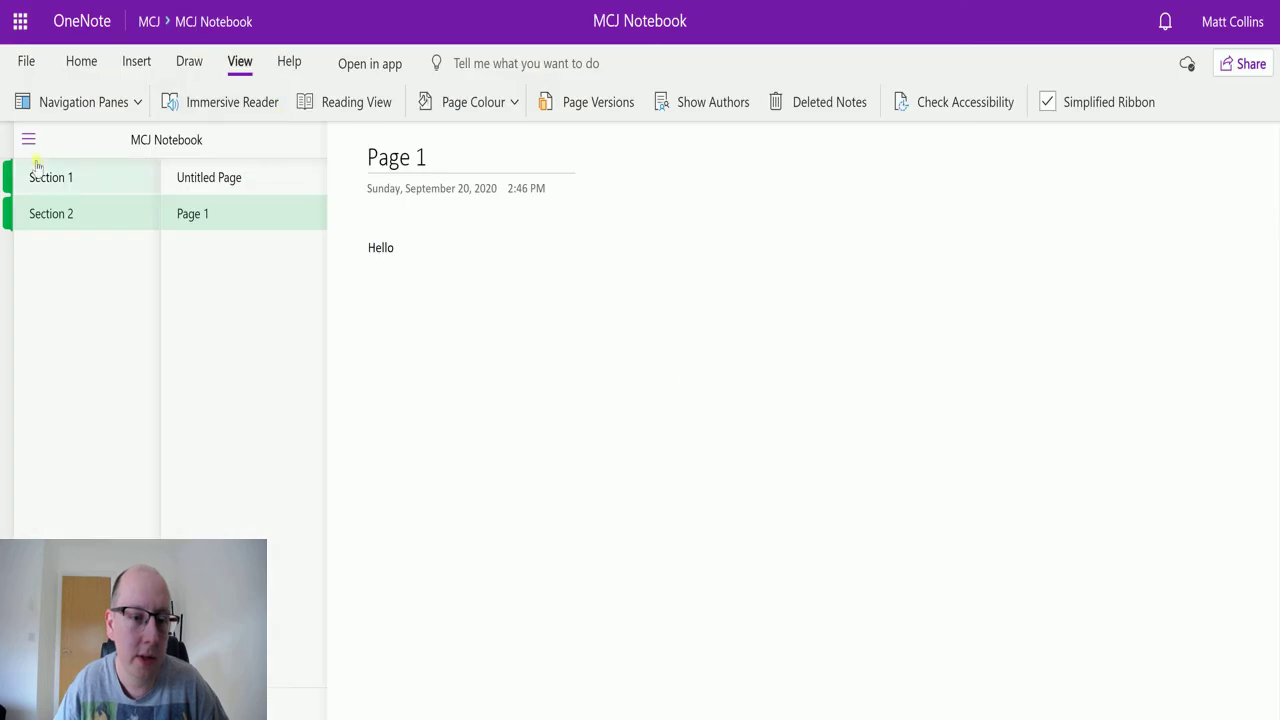
- Add a page titled 'page 5' to Section 1, then return to Section 2
{"action": "left_click", "coordinate": [40, 177]}
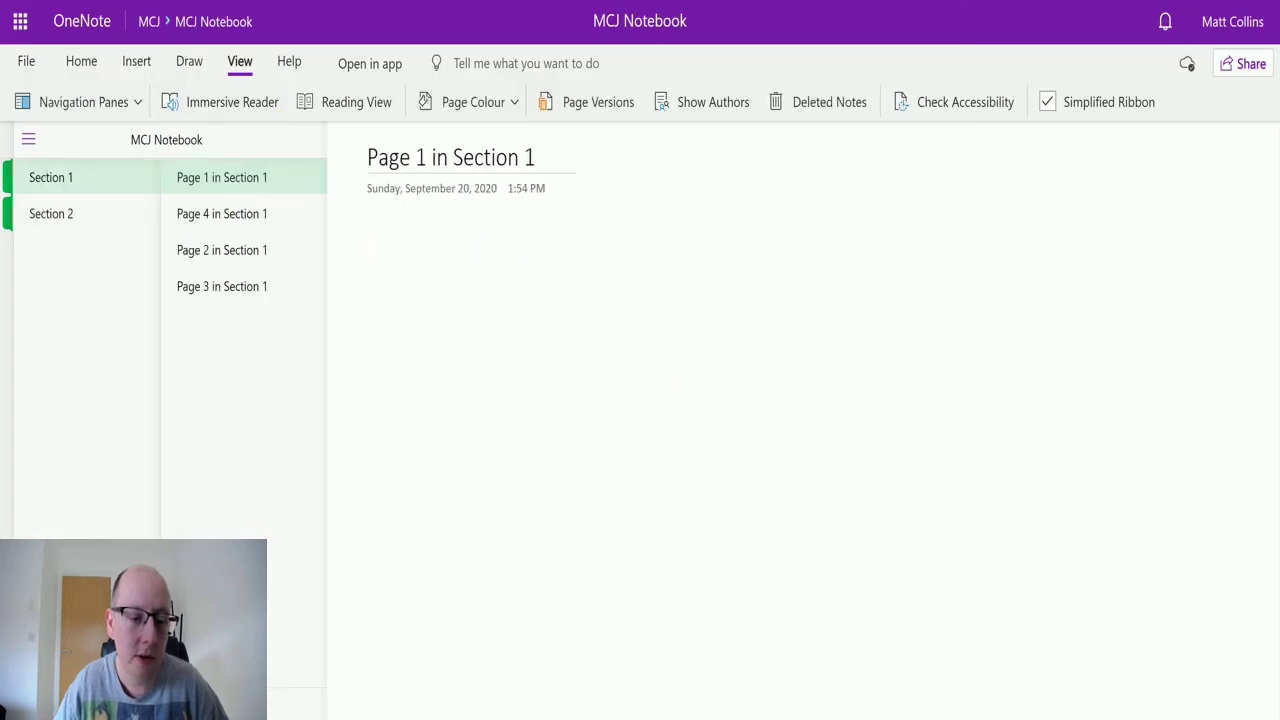
{"action": "left_click", "coordinate": [297, 704]}
{"action": "type", "text": "page 5"}
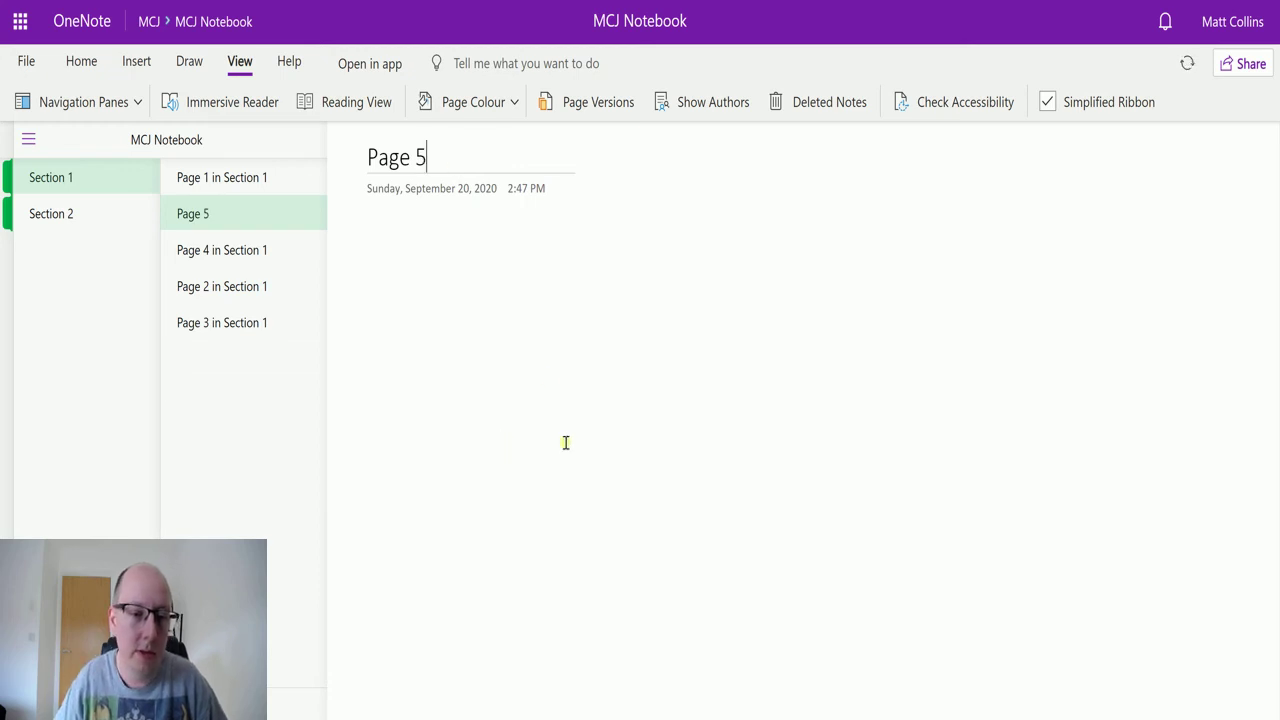
{"action": "key", "text": "Return"}
{"action": "left_click", "coordinate": [89, 224]}
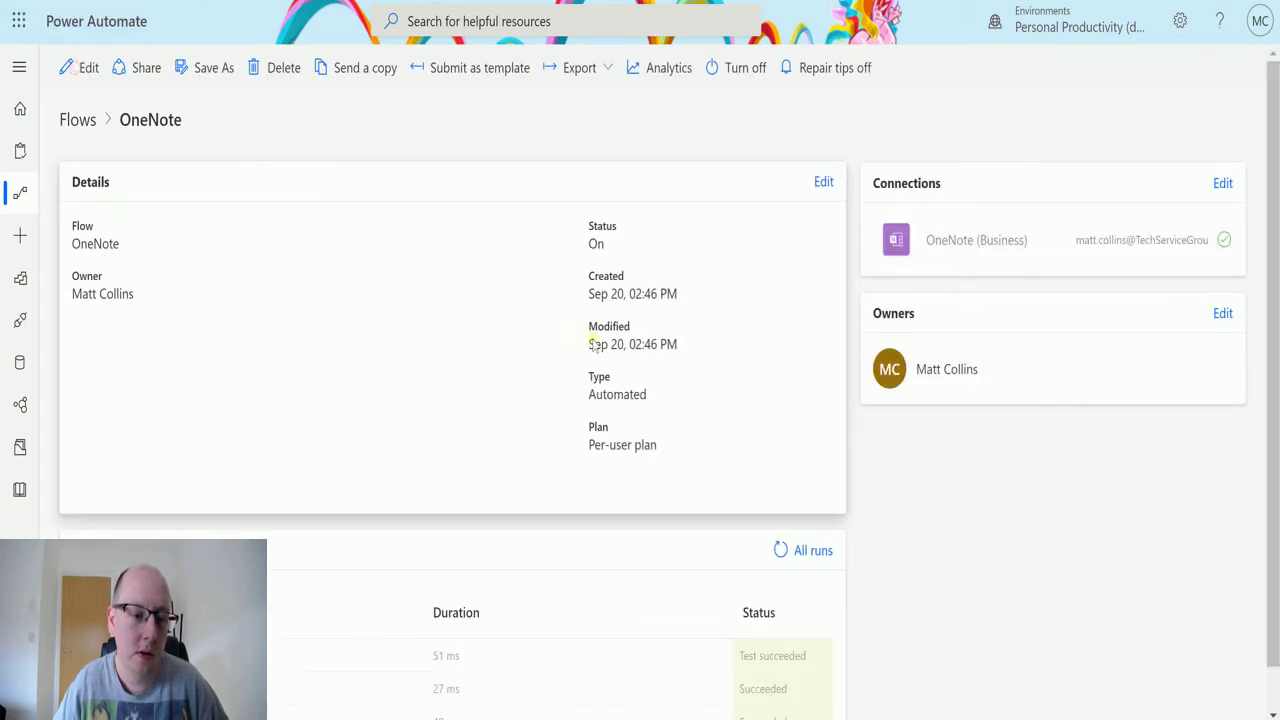
- Open the flow for editing and expand the trigger and Compose cards to check them
{"action": "scroll", "coordinate": [268, 562], "scroll_direction": "up", "scroll_amount": 1}
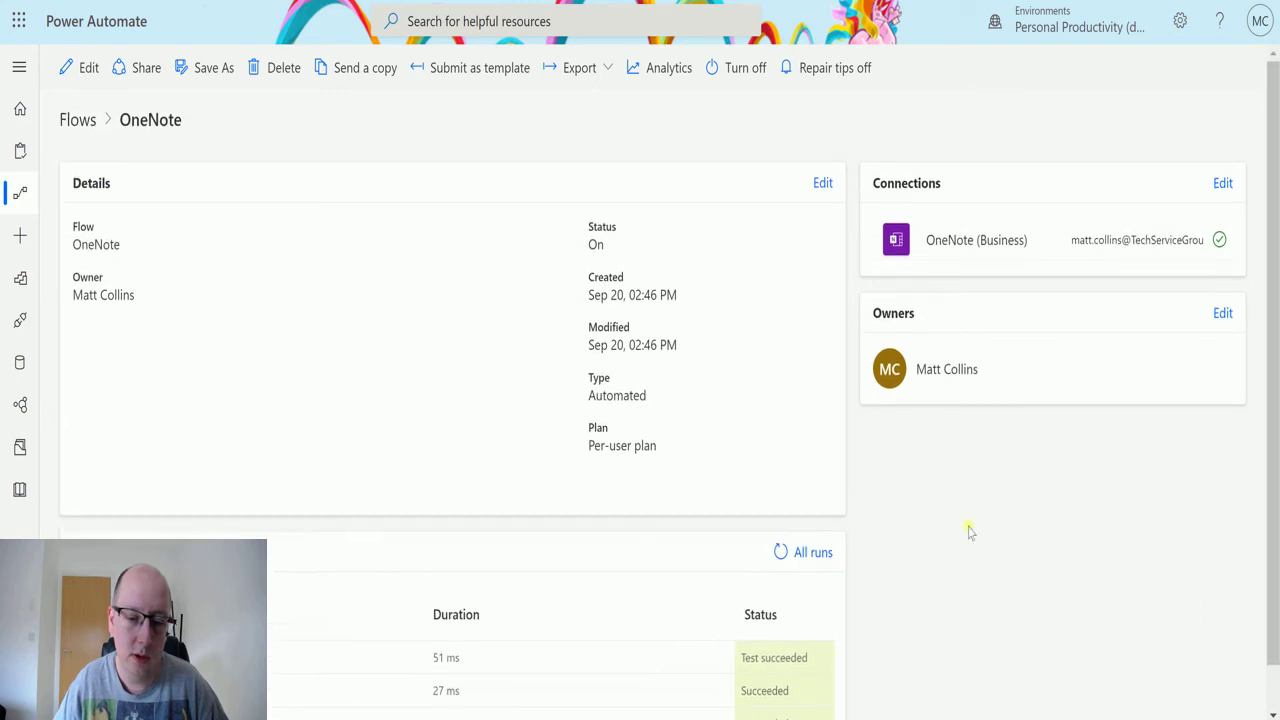
{"action": "left_click", "coordinate": [81, 74]}
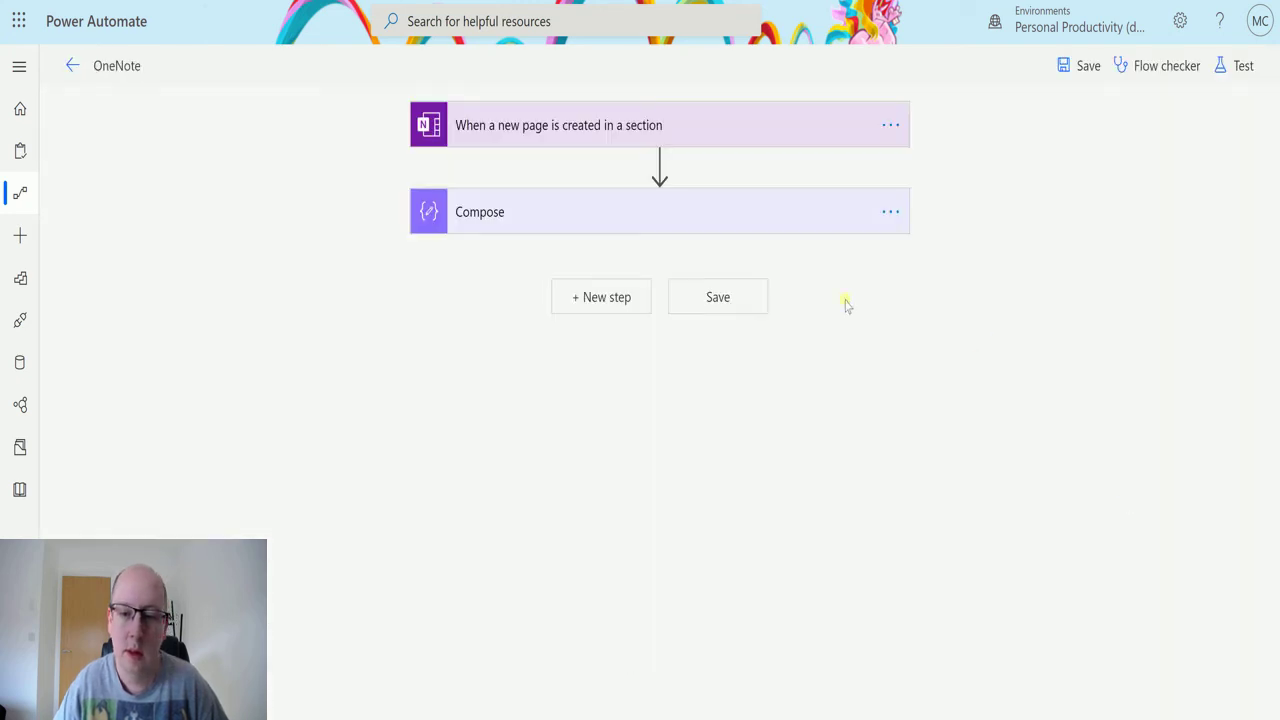
{"action": "left_click", "coordinate": [665, 125]}
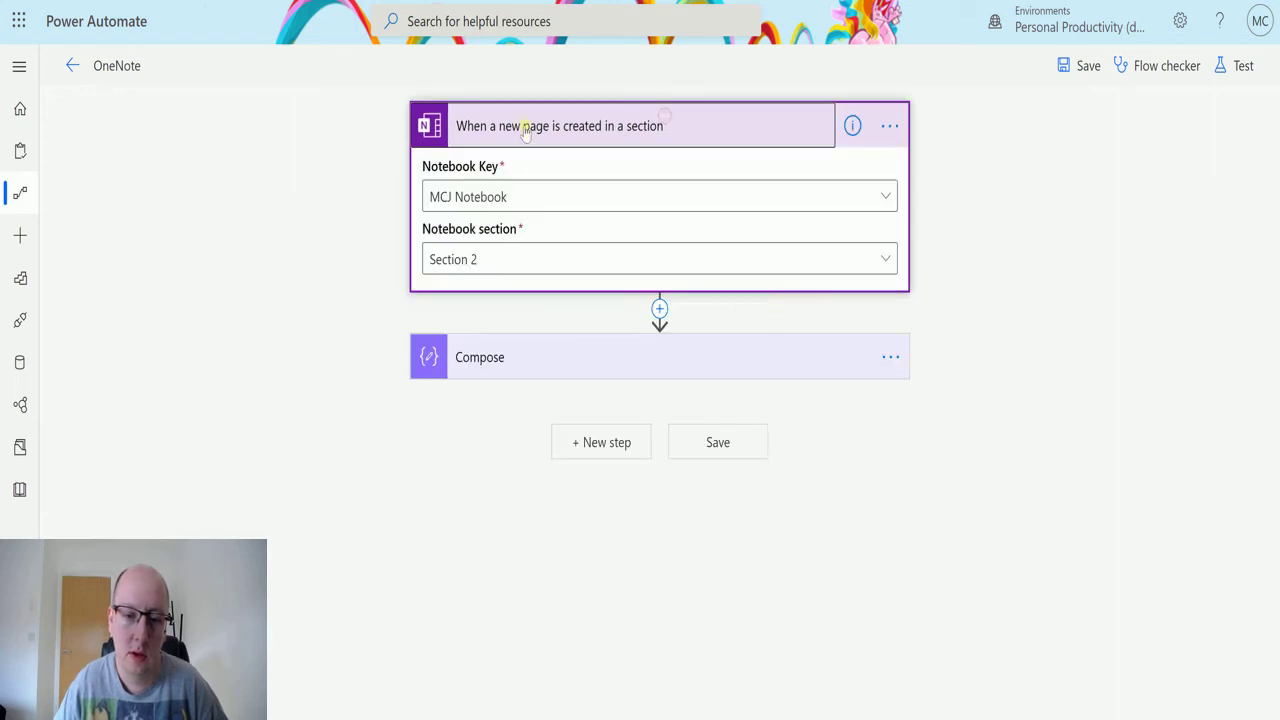
{"action": "left_click", "coordinate": [754, 370]}
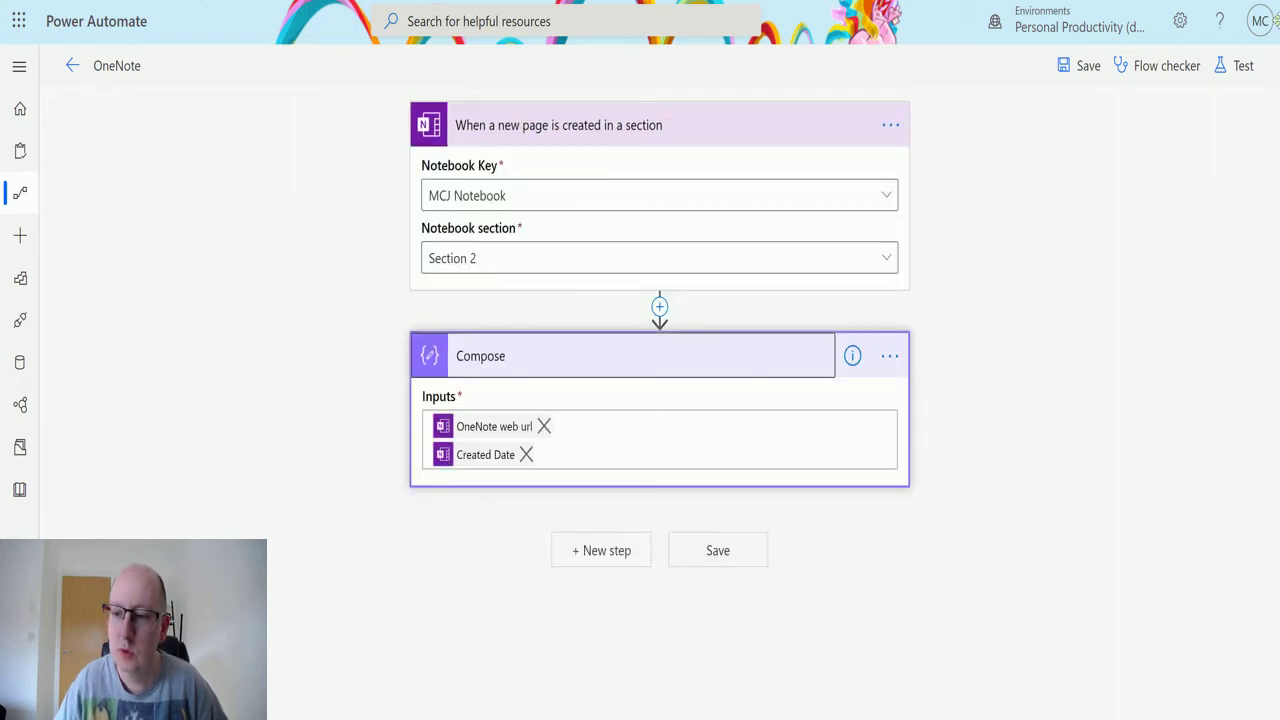
- Start a test run using 'I'll perform the trigger action'
{"action": "left_click", "coordinate": [1243, 65]}
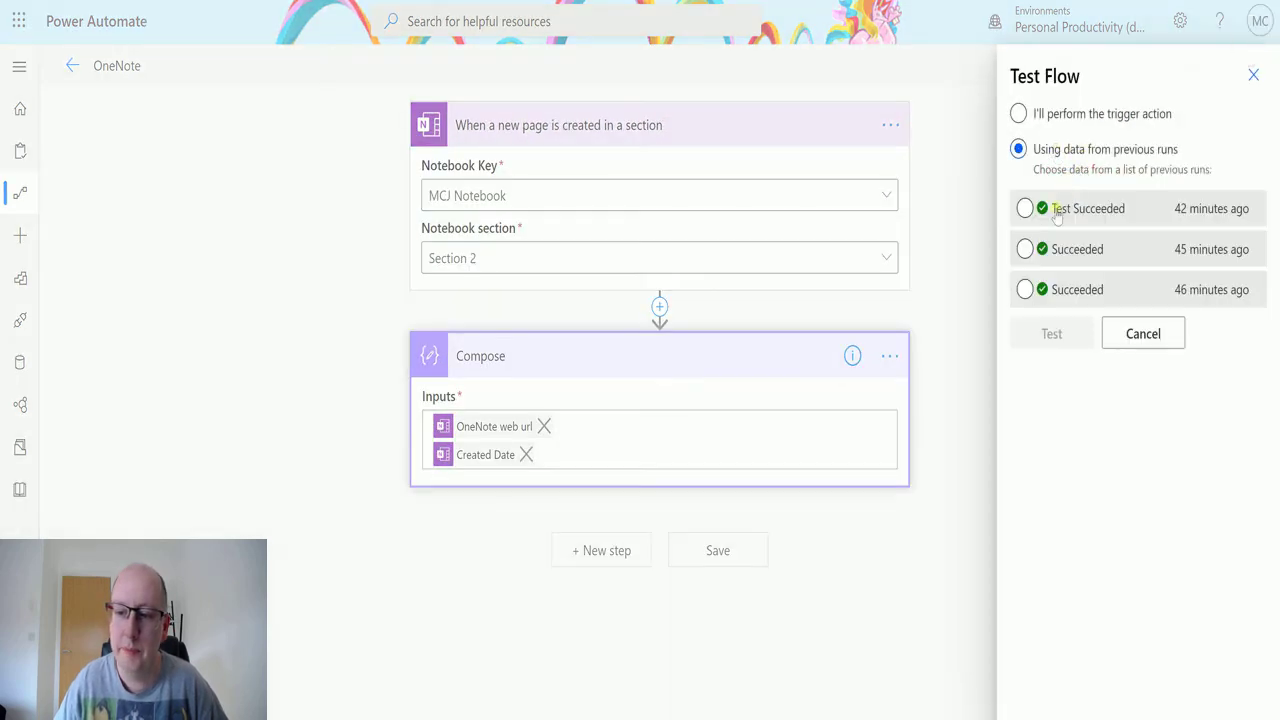
{"action": "left_click", "coordinate": [1040, 114]}
{"action": "left_click", "coordinate": [1051, 207]}
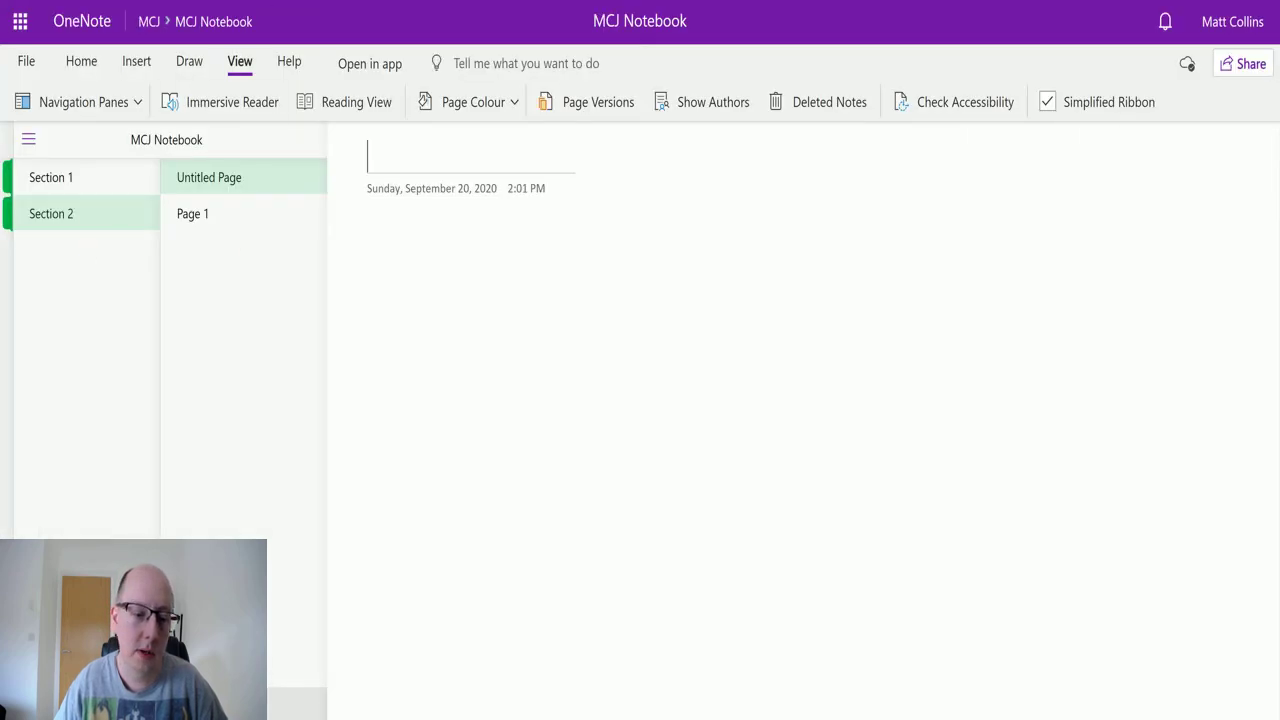
- Title the untitled page 'Hello', then add a new Section 2 page titled 'Test 1'
{"action": "type", "text": "Hello"}
{"action": "key", "text": "Return"}
{"action": "key", "text": "ctrl+alt+n"}
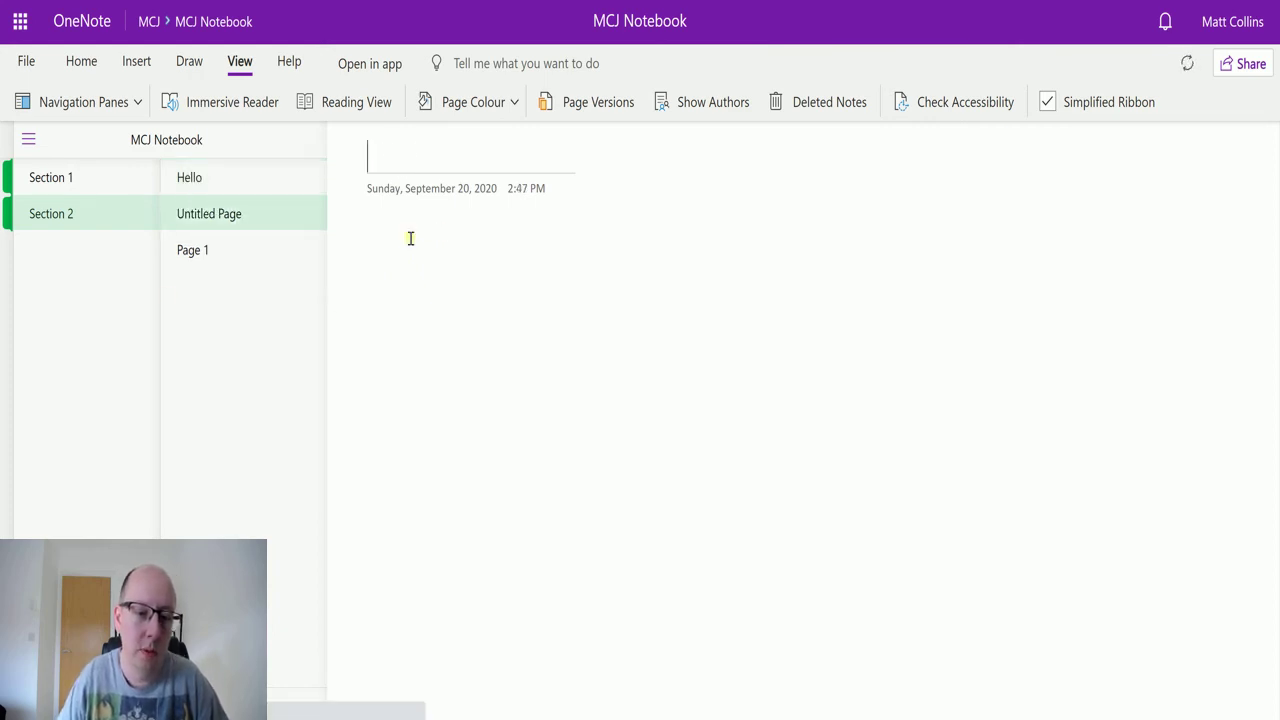
{"action": "type", "text": "Test 1"}
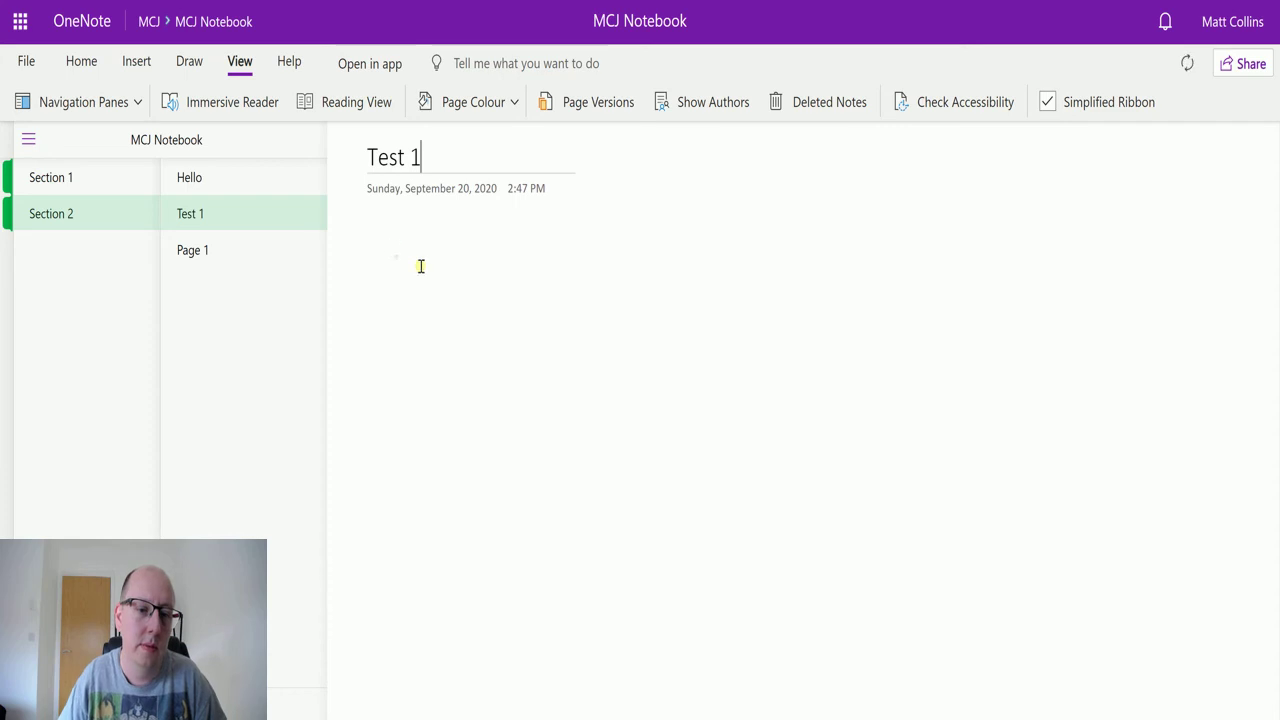
{"action": "key", "text": "Return"}
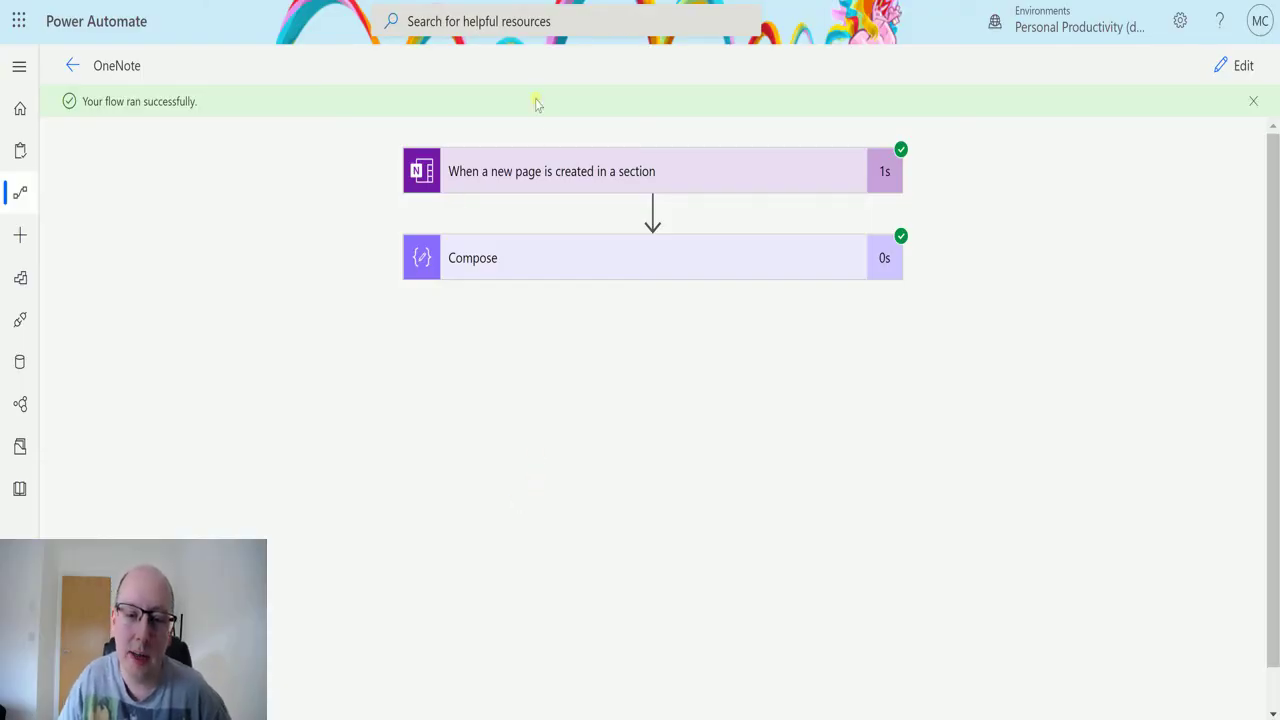
- Expand the run details of the trigger and the Compose step
{"action": "left_click", "coordinate": [572, 172]}
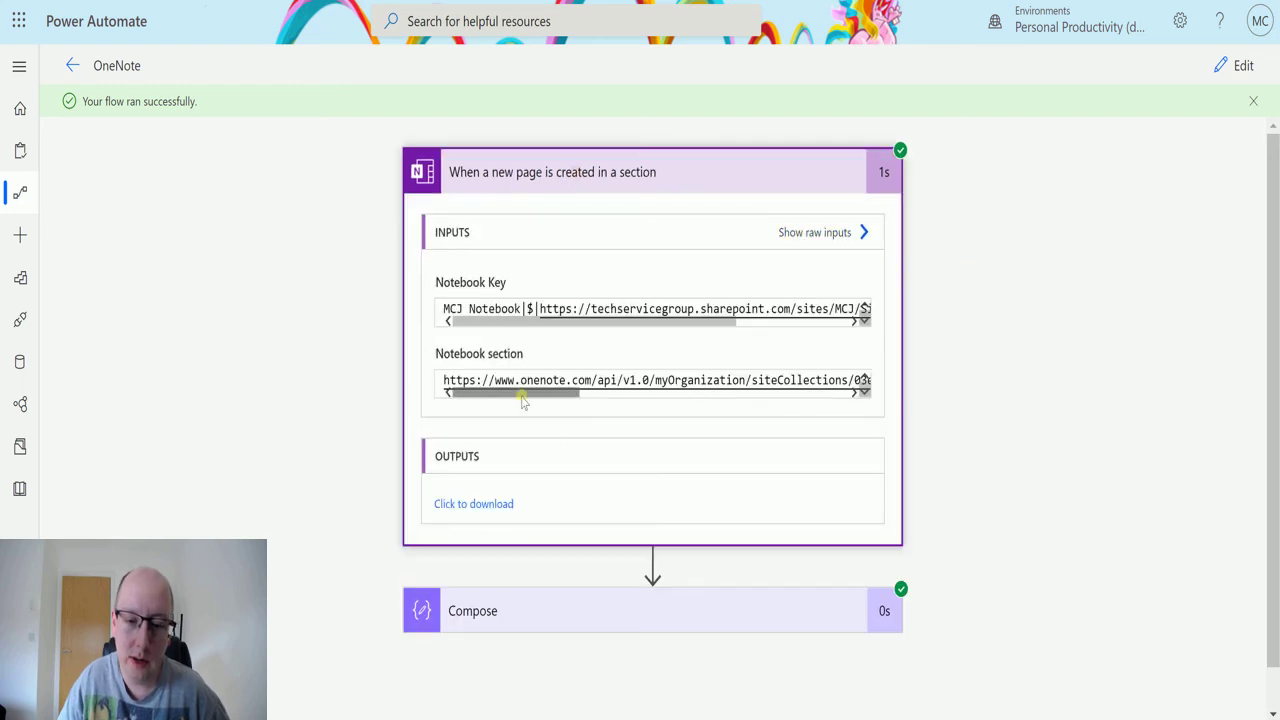
{"action": "left_click_drag", "start_coordinate": [523, 394], "coordinate": [500, 425]}
{"action": "scroll", "coordinate": [609, 566], "scroll_direction": "down", "scroll_amount": 1}
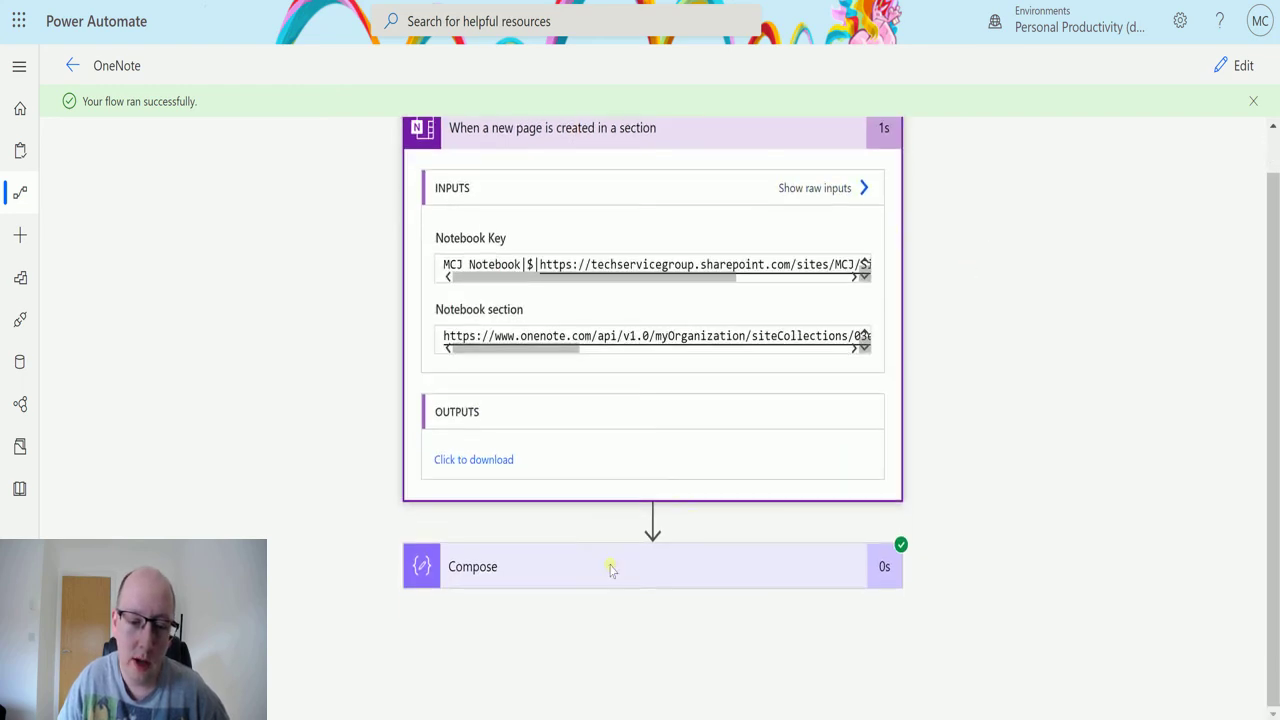
{"action": "left_click", "coordinate": [609, 566]}
{"action": "scroll", "coordinate": [751, 331], "scroll_direction": "down", "scroll_amount": 3}
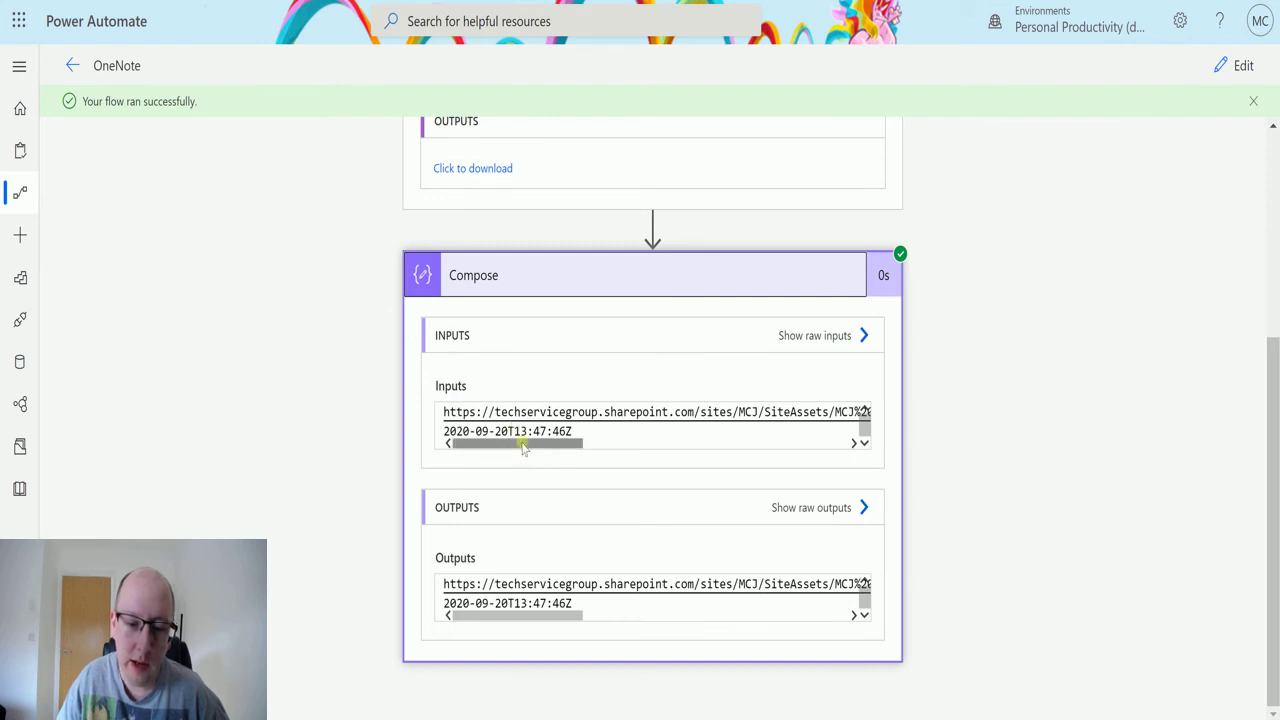
- Select the created date 2020-09-20T13:47:46Z in the Compose inputs
{"action": "left_click_drag", "start_coordinate": [526, 446], "coordinate": [446, 455]}
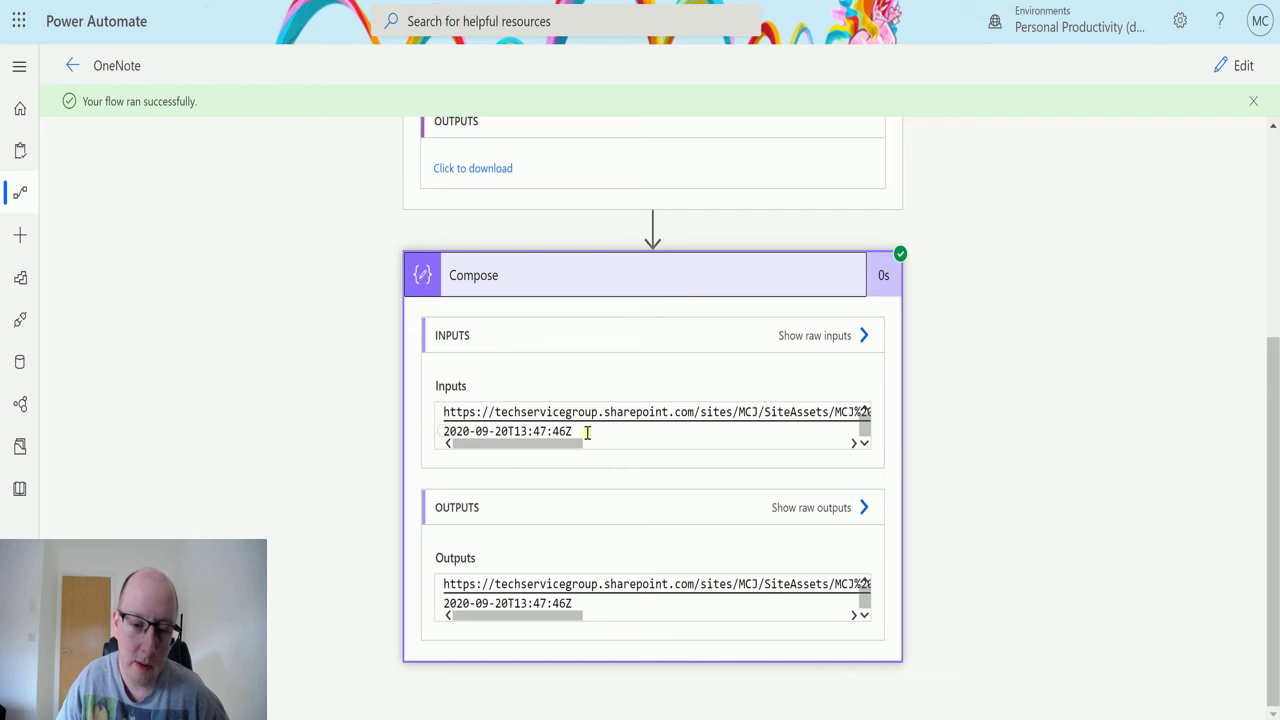
{"action": "left_click_drag", "start_coordinate": [586, 429], "coordinate": [407, 421]}
{"action": "left_click_drag", "start_coordinate": [590, 434], "coordinate": [410, 429]}
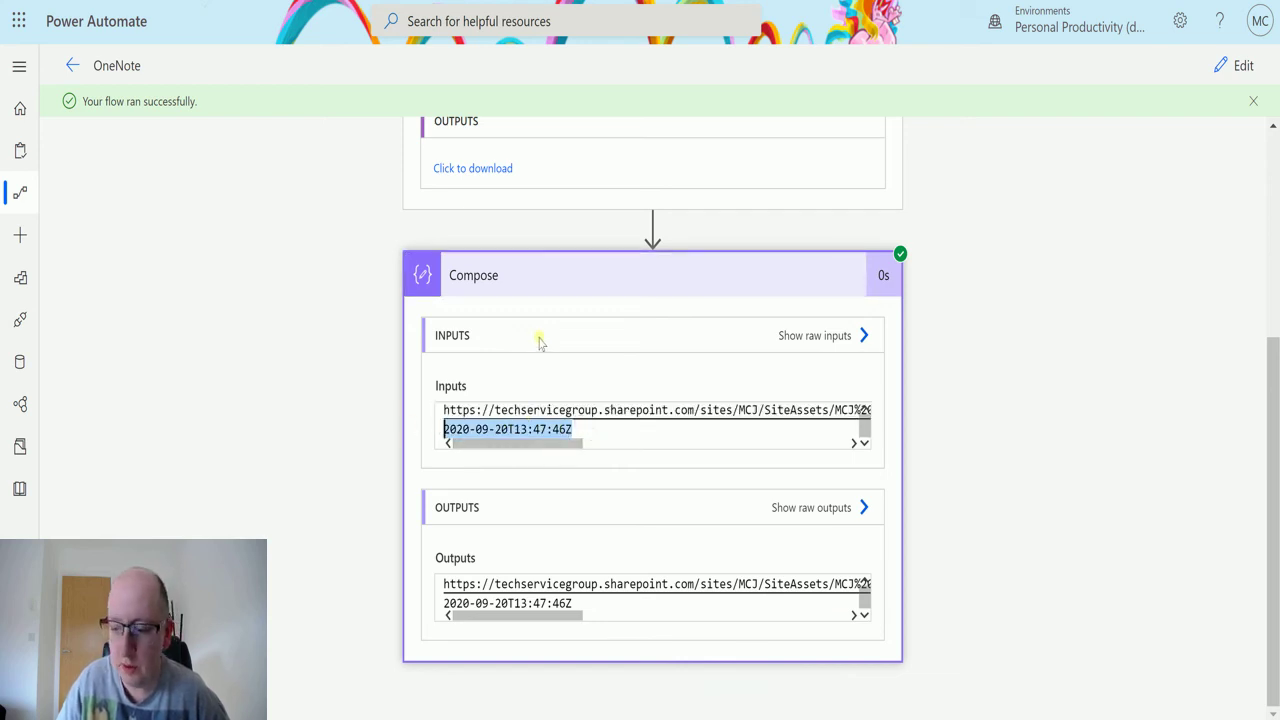
{"action": "left_click", "coordinate": [626, 434]}
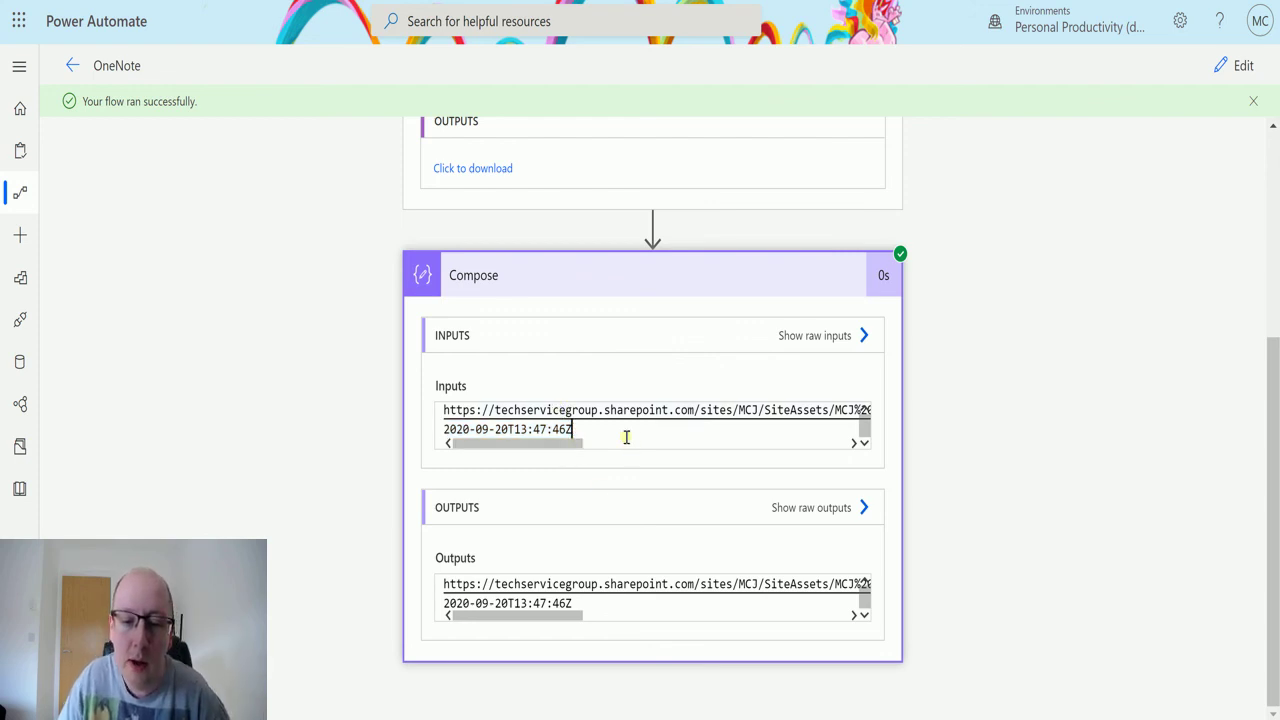
{"action": "left_click", "coordinate": [549, 432], "text": "shift"}
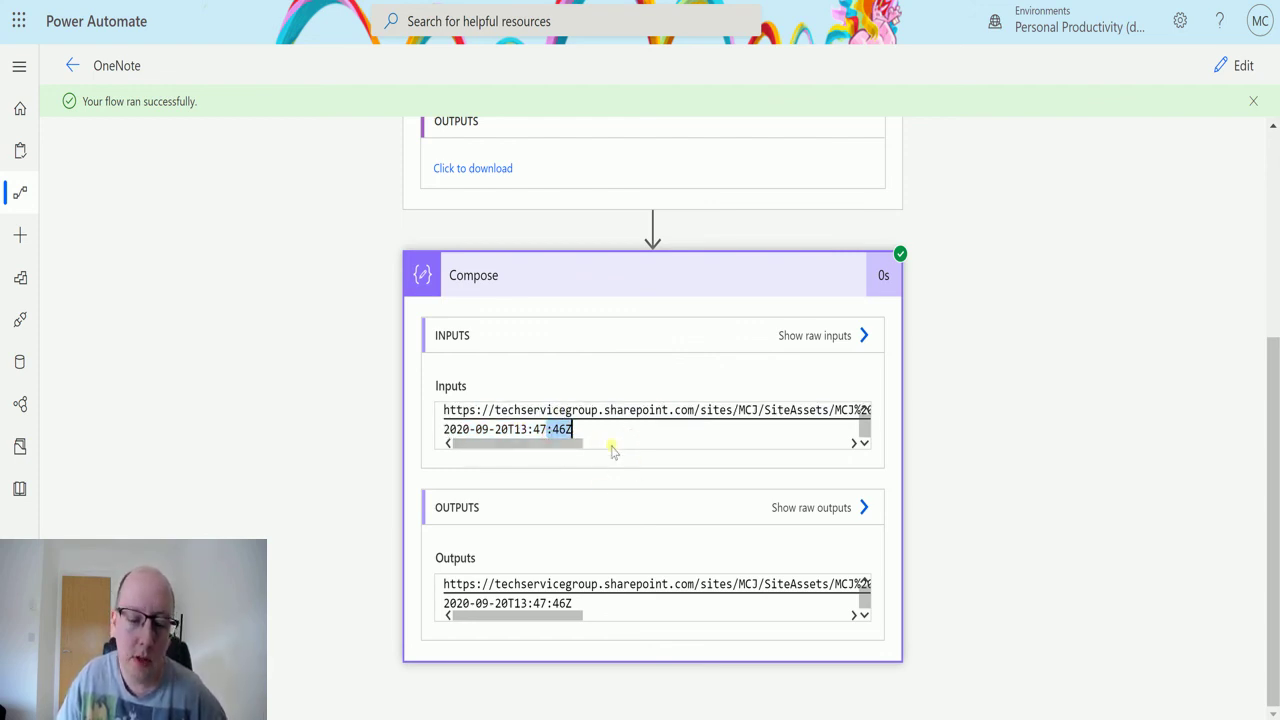
{"action": "scroll", "coordinate": [612, 452], "scroll_direction": "up", "scroll_amount": 1}
{"action": "scroll", "coordinate": [1104, 449], "scroll_direction": "up", "scroll_amount": 3}
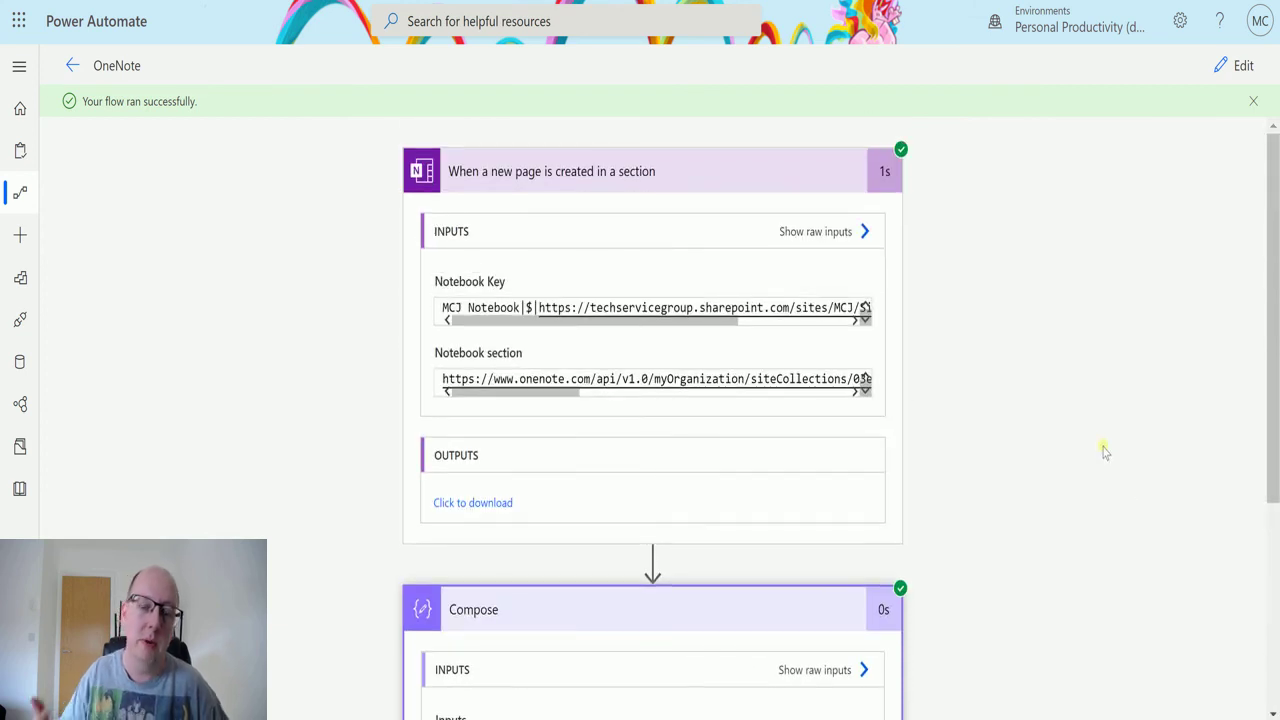